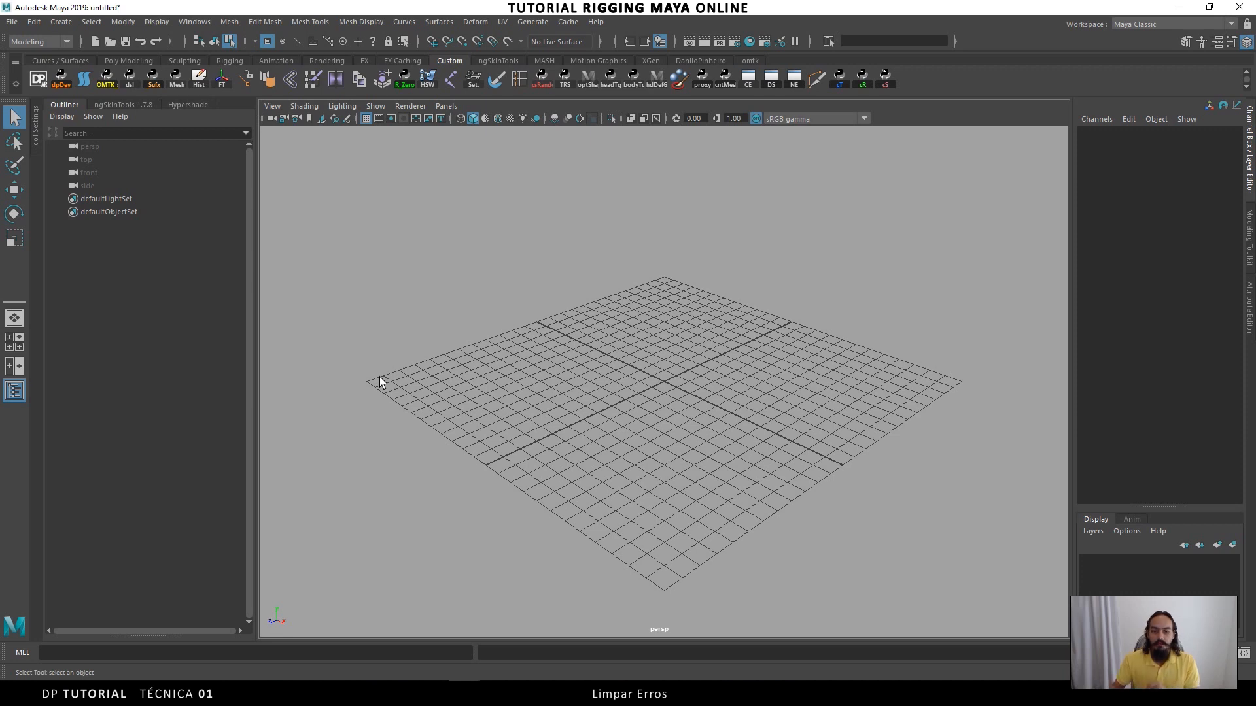
# - Open wip_rig_Book_A_04.ma from the Desktop without saving the current untitled scene
pyautogui.click(110, 41)
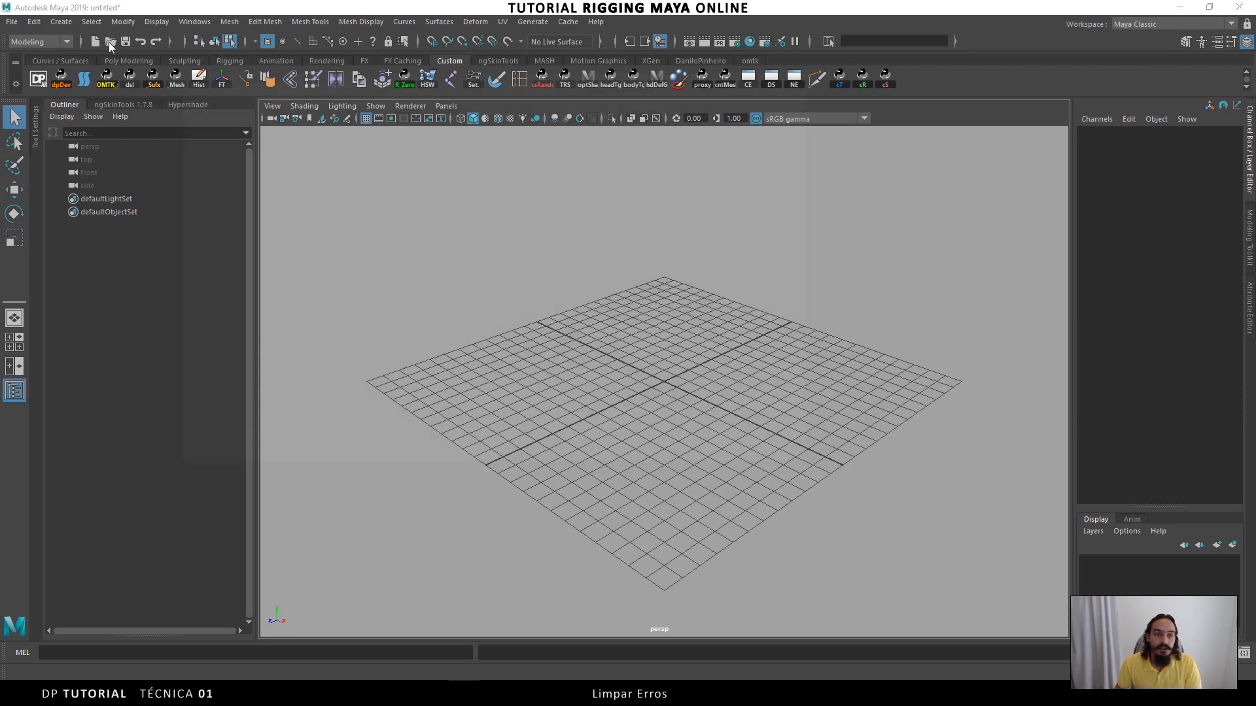
pyautogui.click(207, 136)
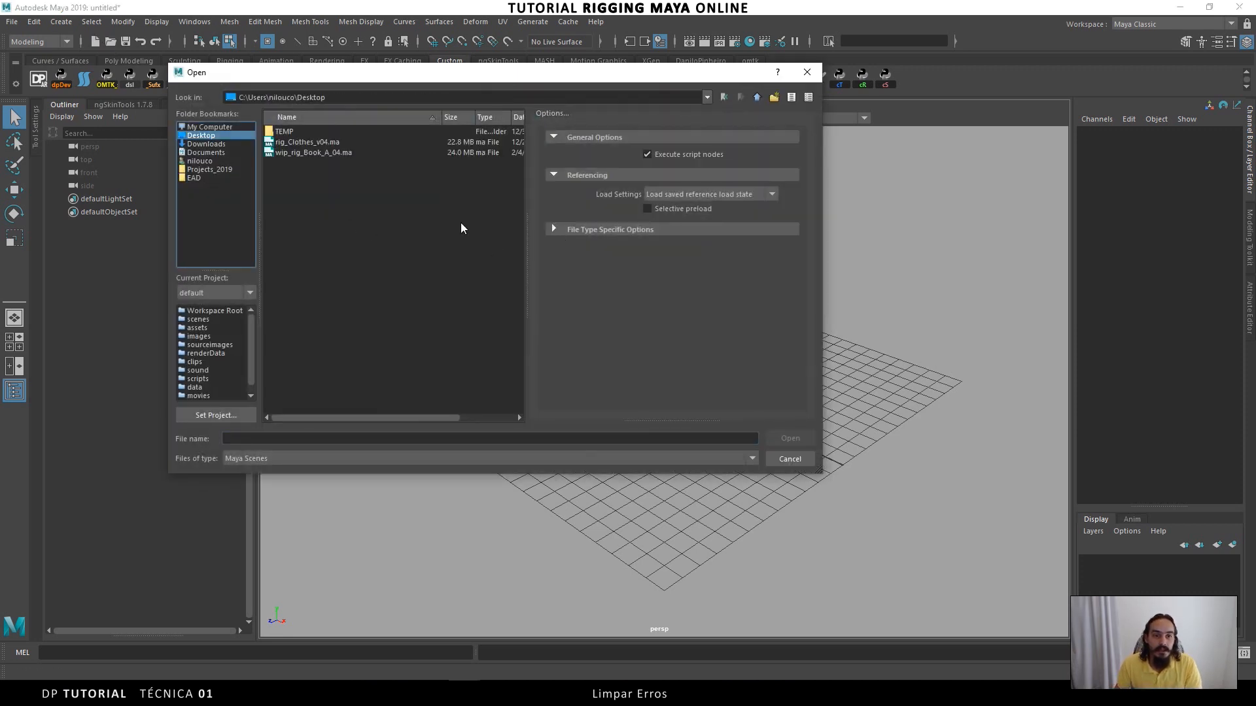
pyautogui.click(316, 154)
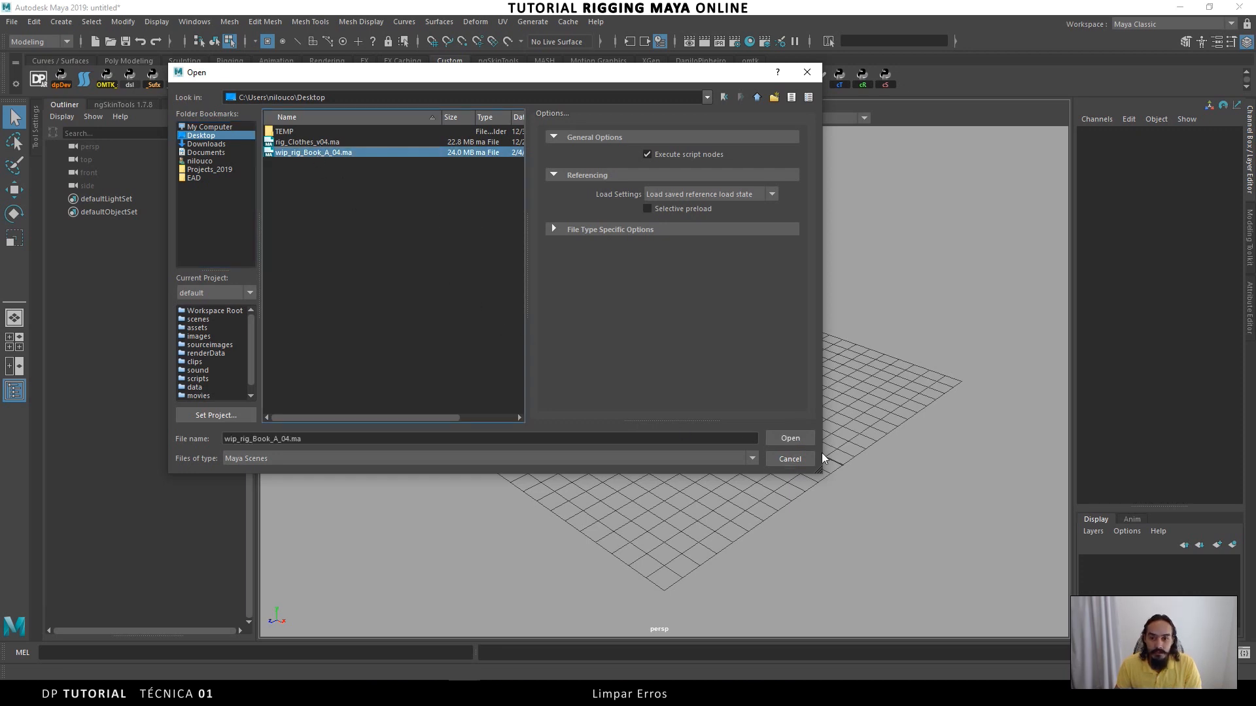
pyautogui.click(790, 437)
pyautogui.click(631, 347)
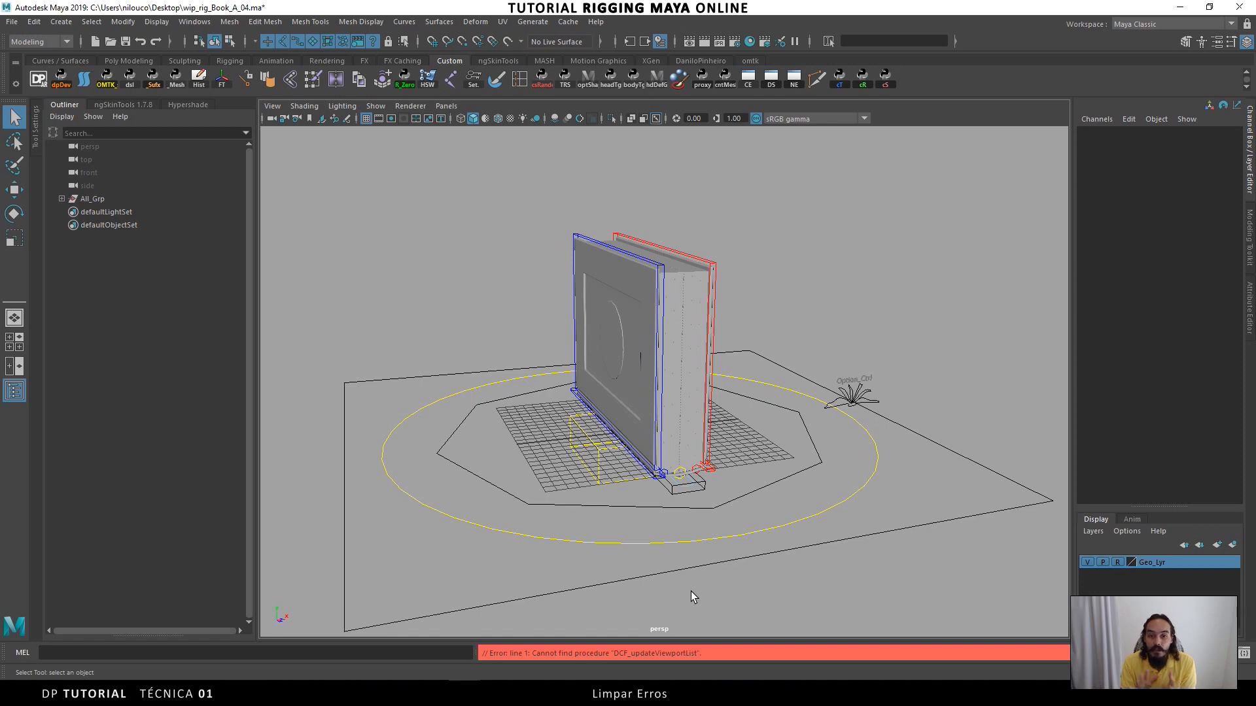
# - Start a new scene without saving the book rig, and create a polygon cube at the origin
pyautogui.click(95, 41)
pyautogui.click(628, 348)
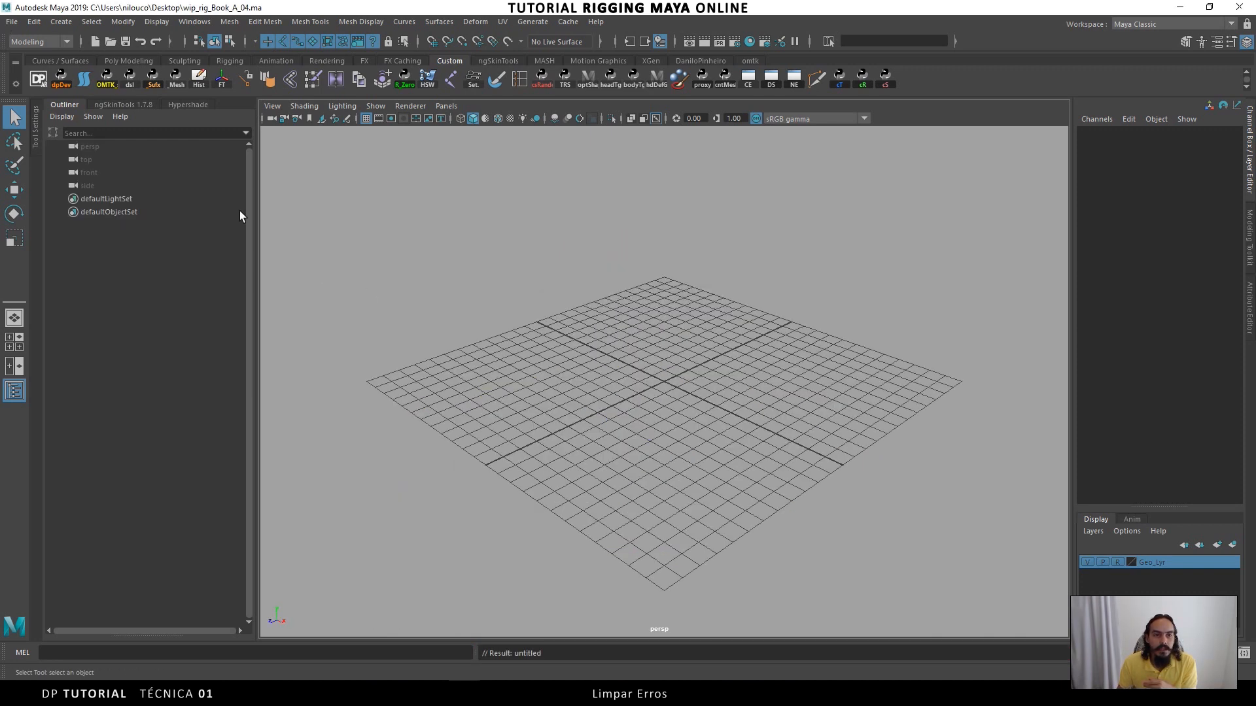
pyautogui.click(61, 22)
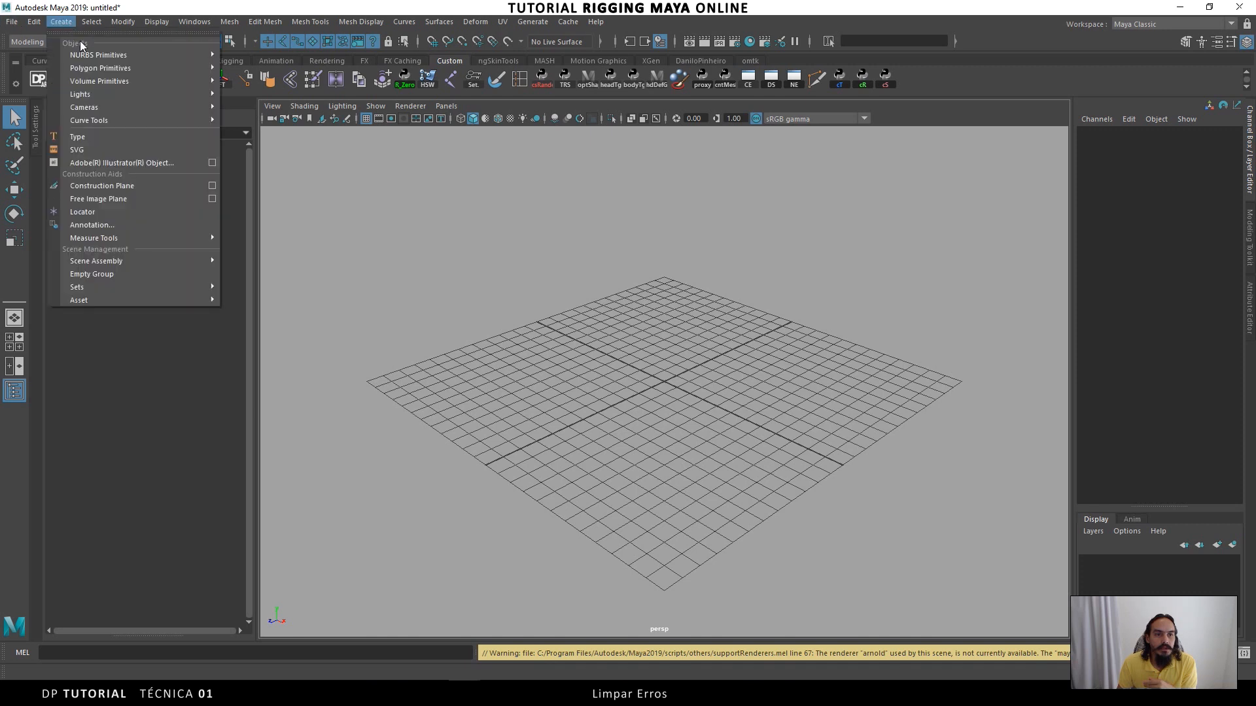
pyautogui.moveTo(100, 68)
pyautogui.click(246, 90)
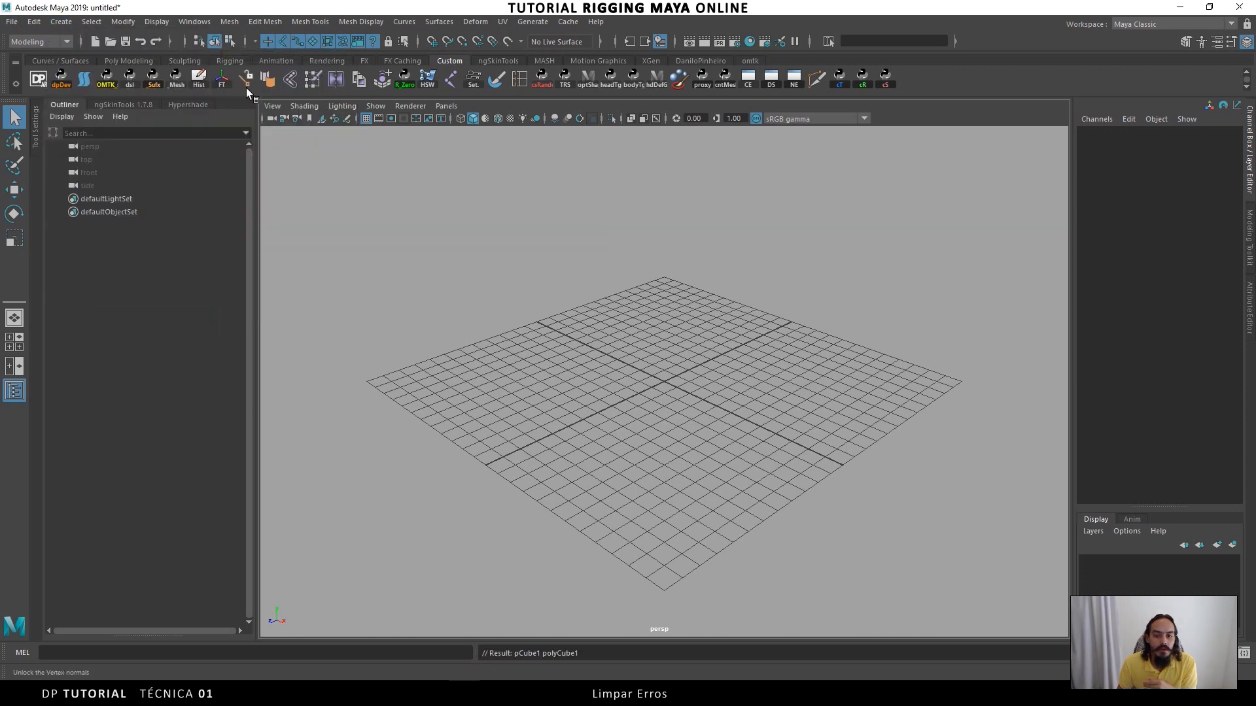
pyautogui.click(474, 229)
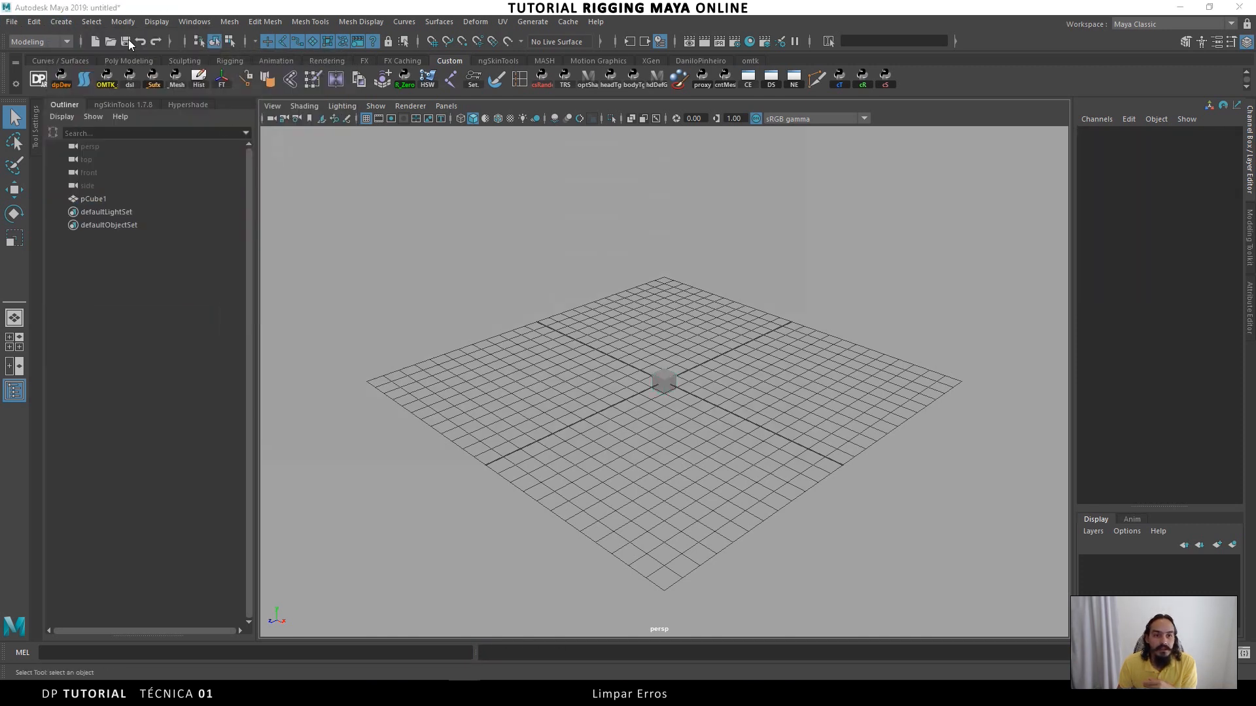
# - Save the cube scene on the Desktop as CuboTeste in Maya ASCII format
pyautogui.click(126, 42)
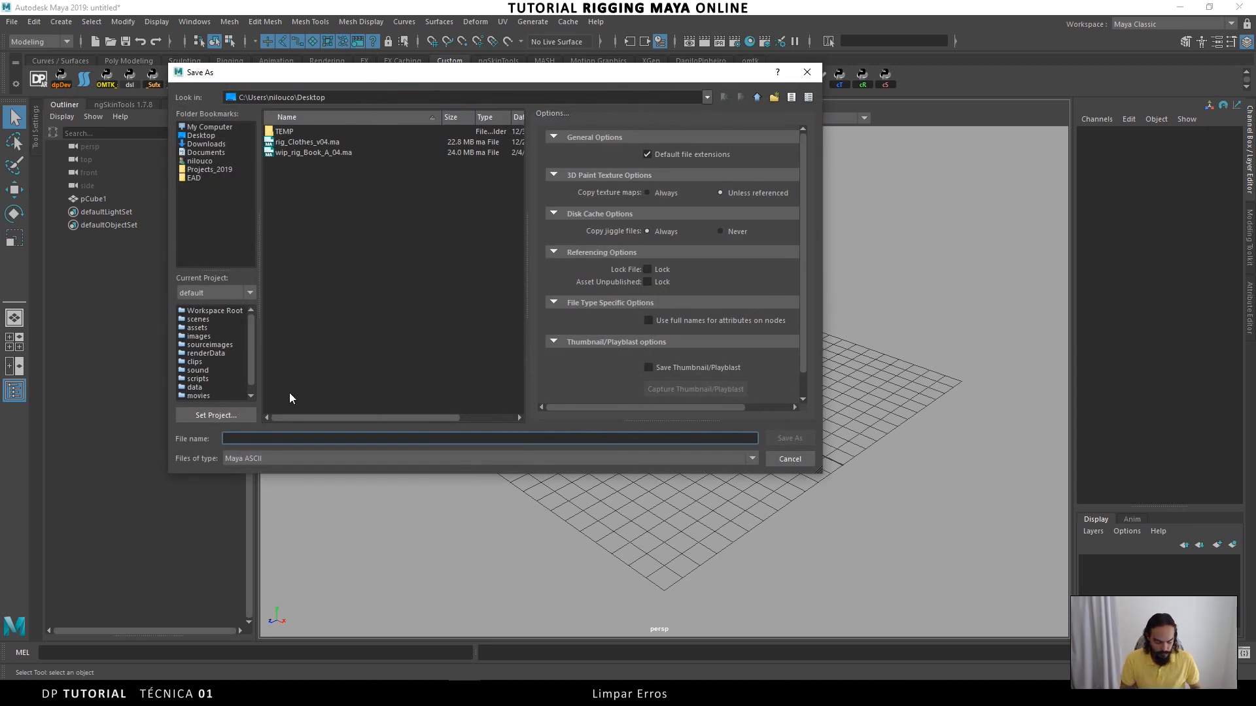
pyautogui.write('CuboTeste')
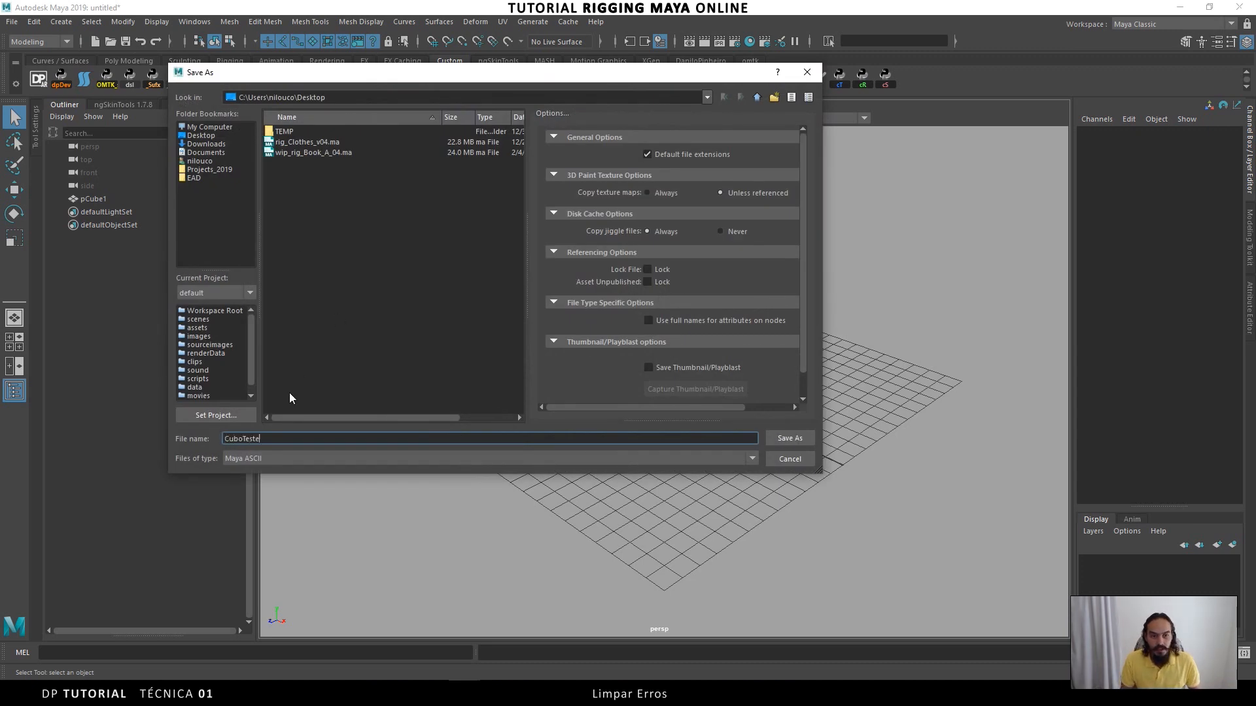
pyautogui.click(787, 438)
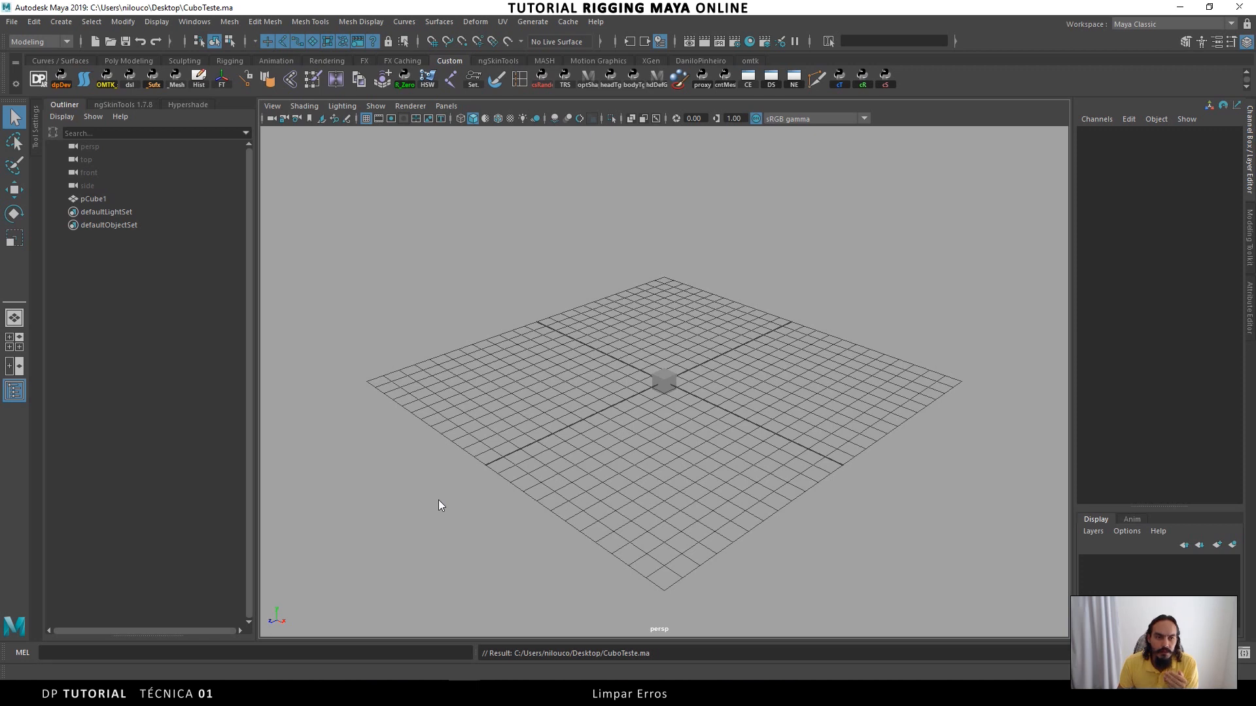
# - Restart Maya and open CuboTeste.ma from the Desktop, discarding the untitled scene
pyautogui.hotkey('ctrl', 'q')
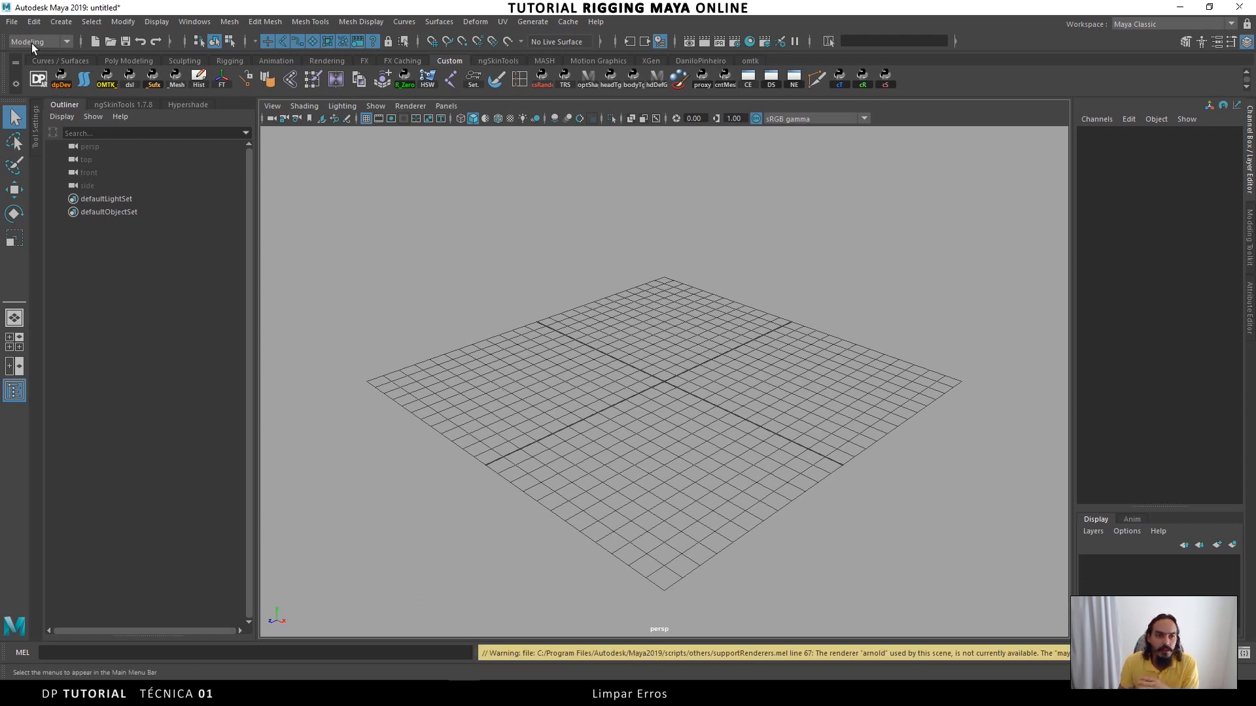
pyautogui.click(111, 41)
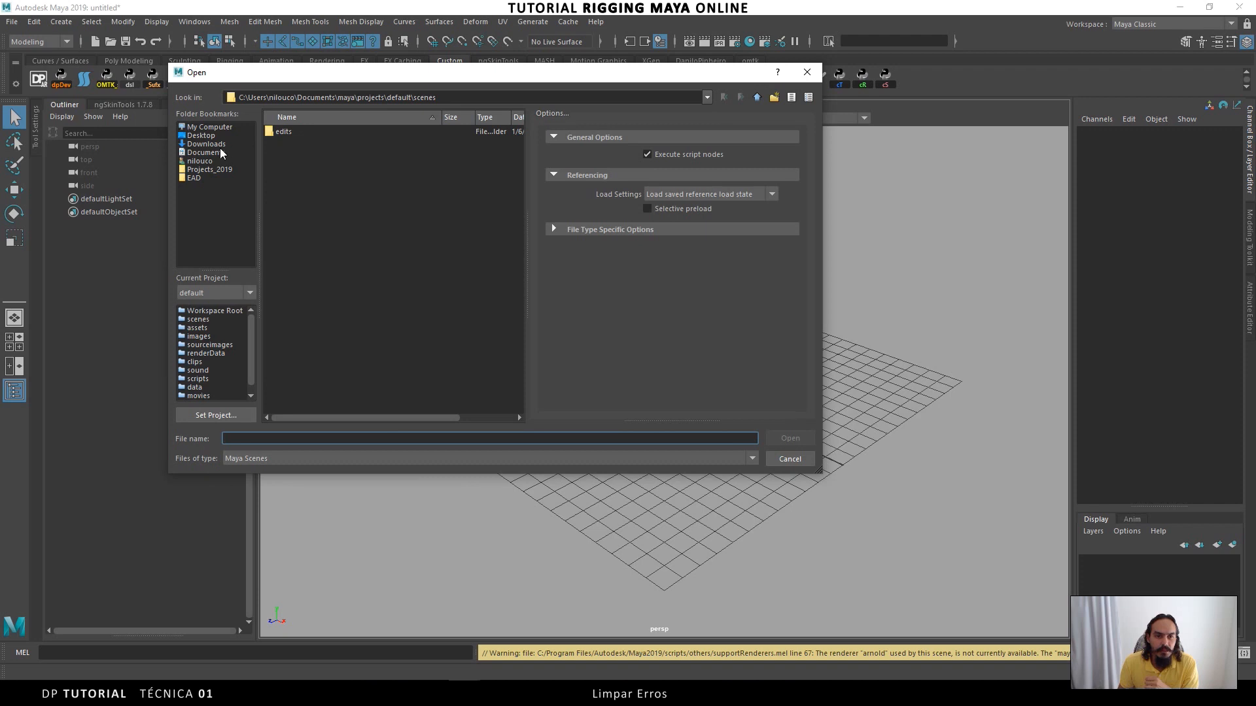
pyautogui.click(204, 137)
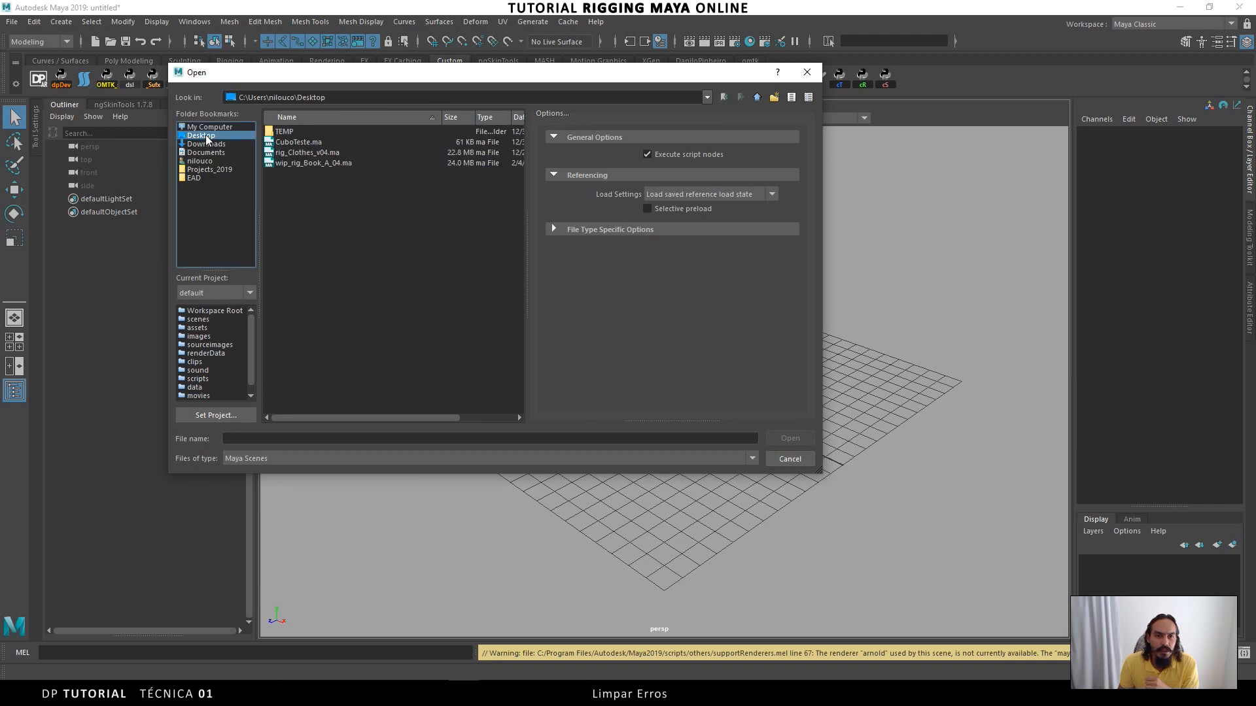
pyautogui.click(314, 142)
pyautogui.click(790, 438)
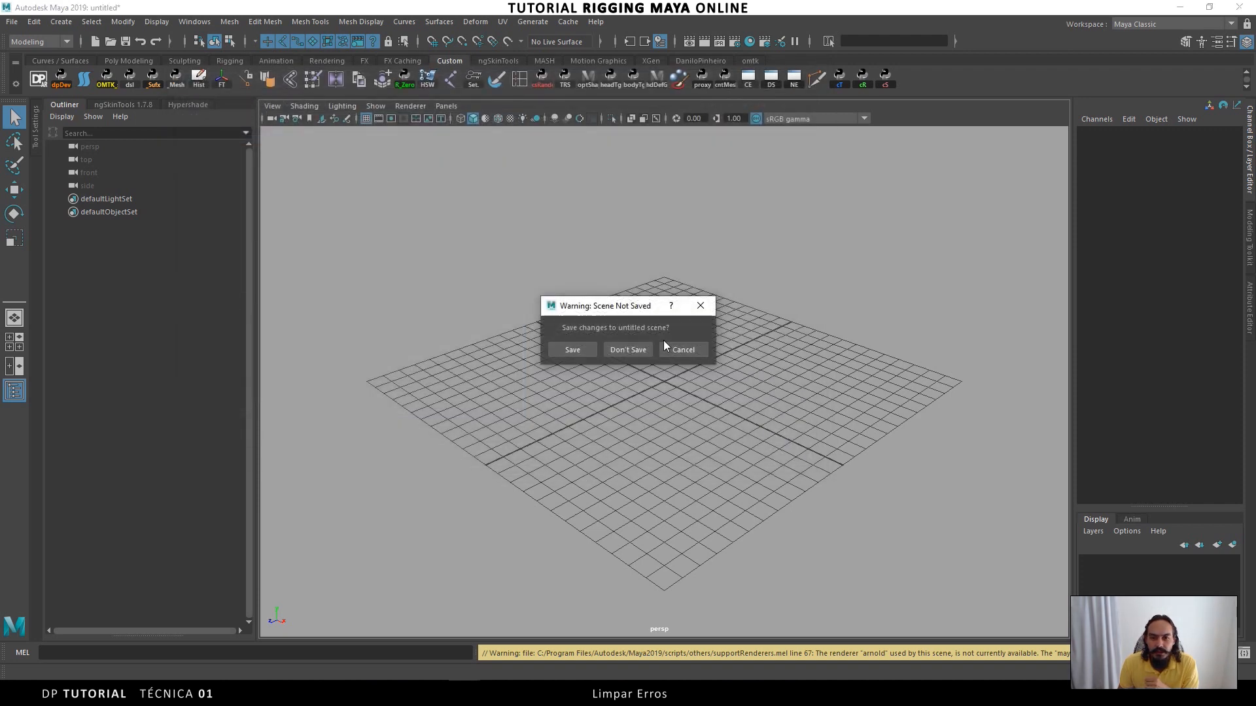
pyautogui.click(629, 349)
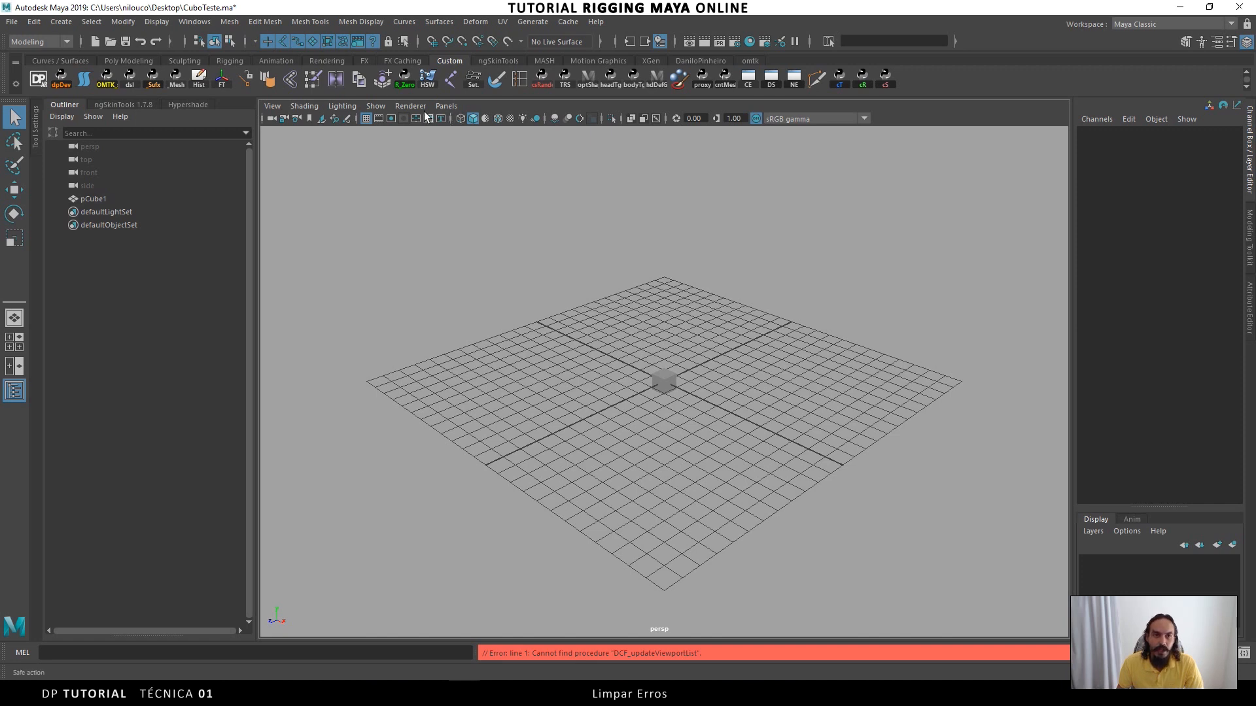
# - Turn off restoring saved layouts from file when opening, in the UI Elements preferences, and save the preferences
pyautogui.click(194, 21)
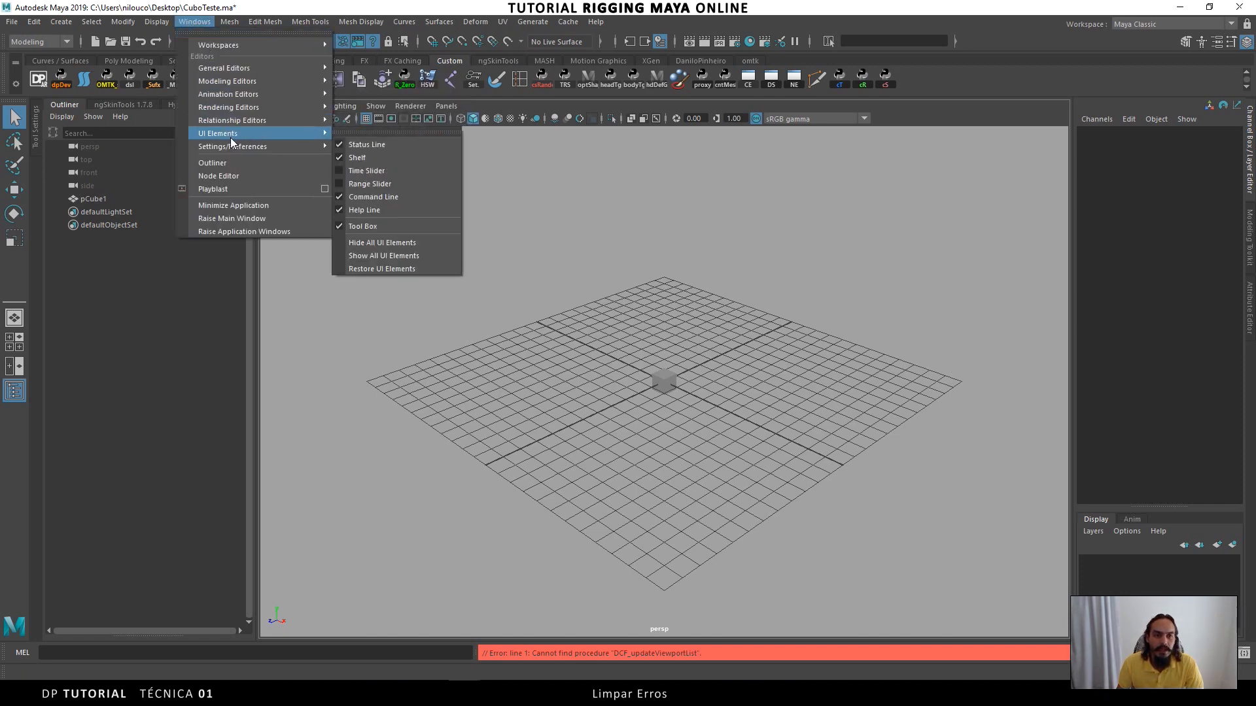
pyautogui.moveTo(230, 145)
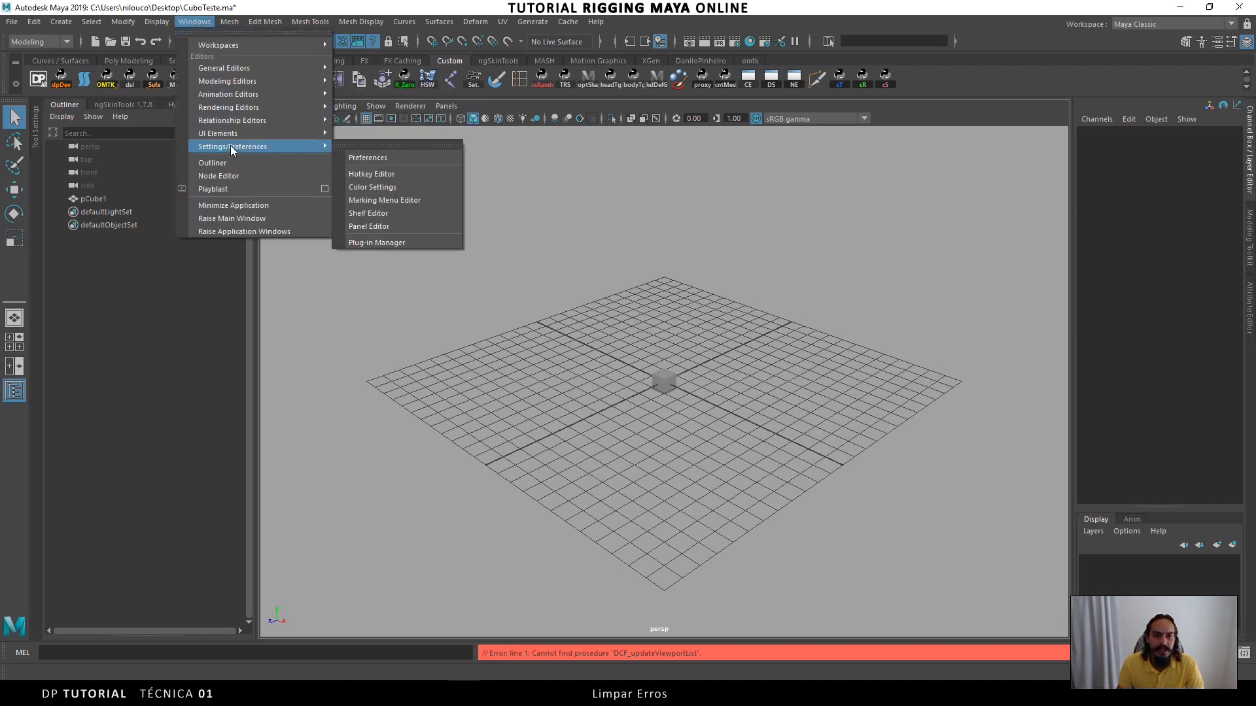
pyautogui.click(426, 159)
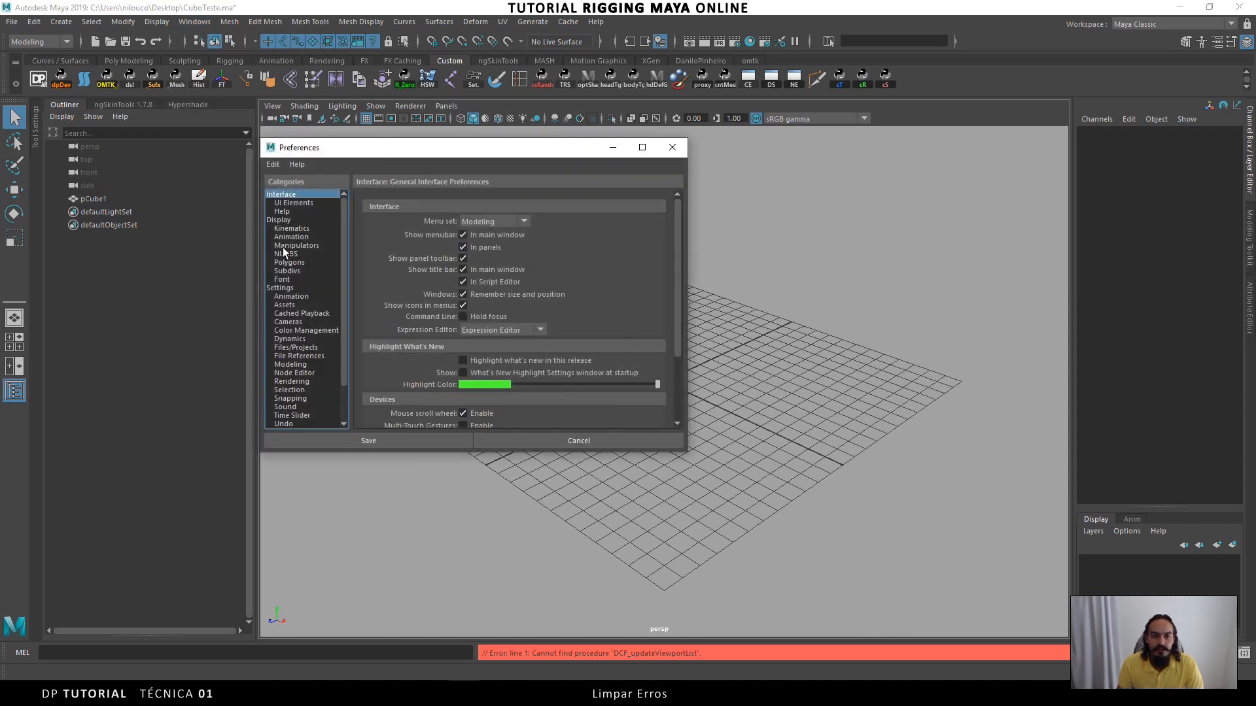
pyautogui.click(300, 202)
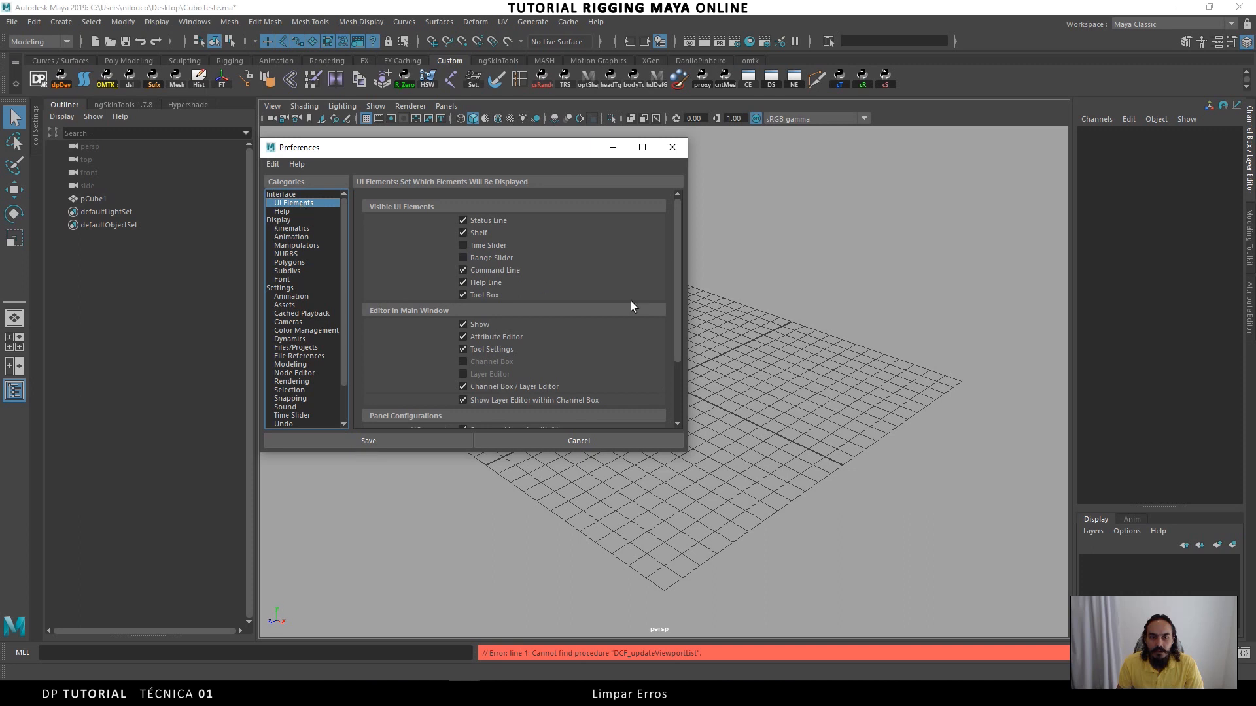
pyautogui.scroll(-3, 628, 300)
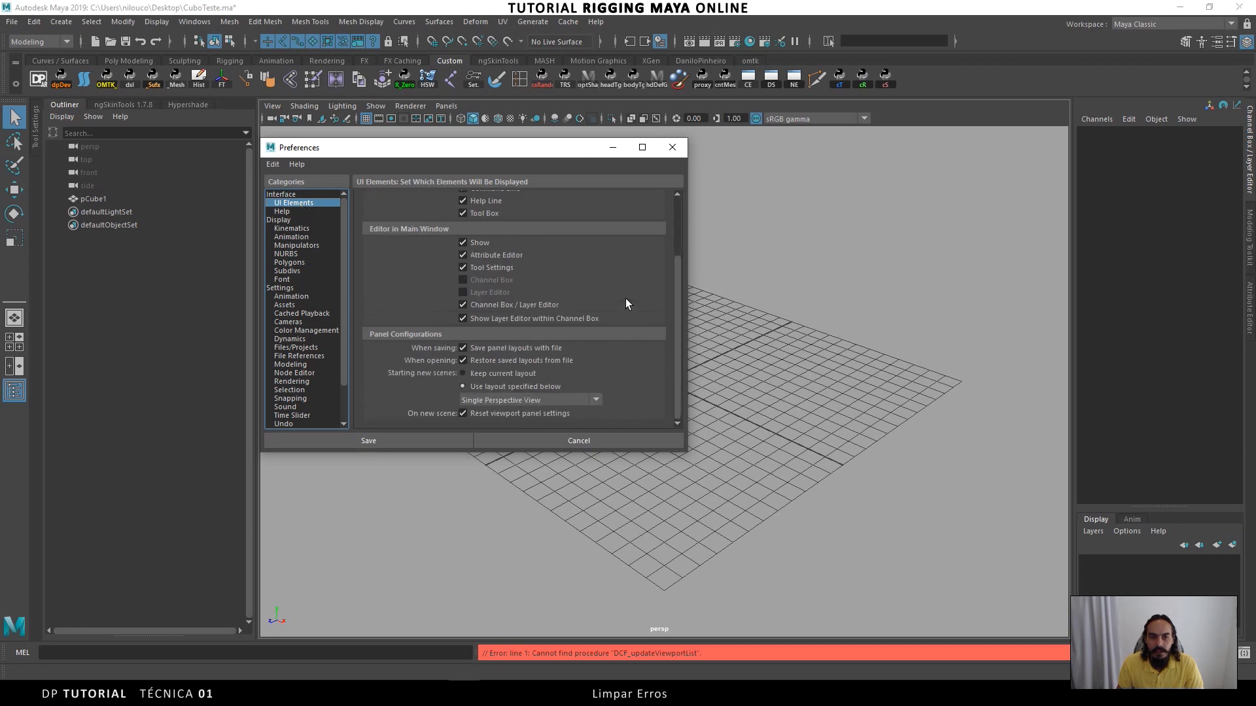
pyautogui.click(500, 361)
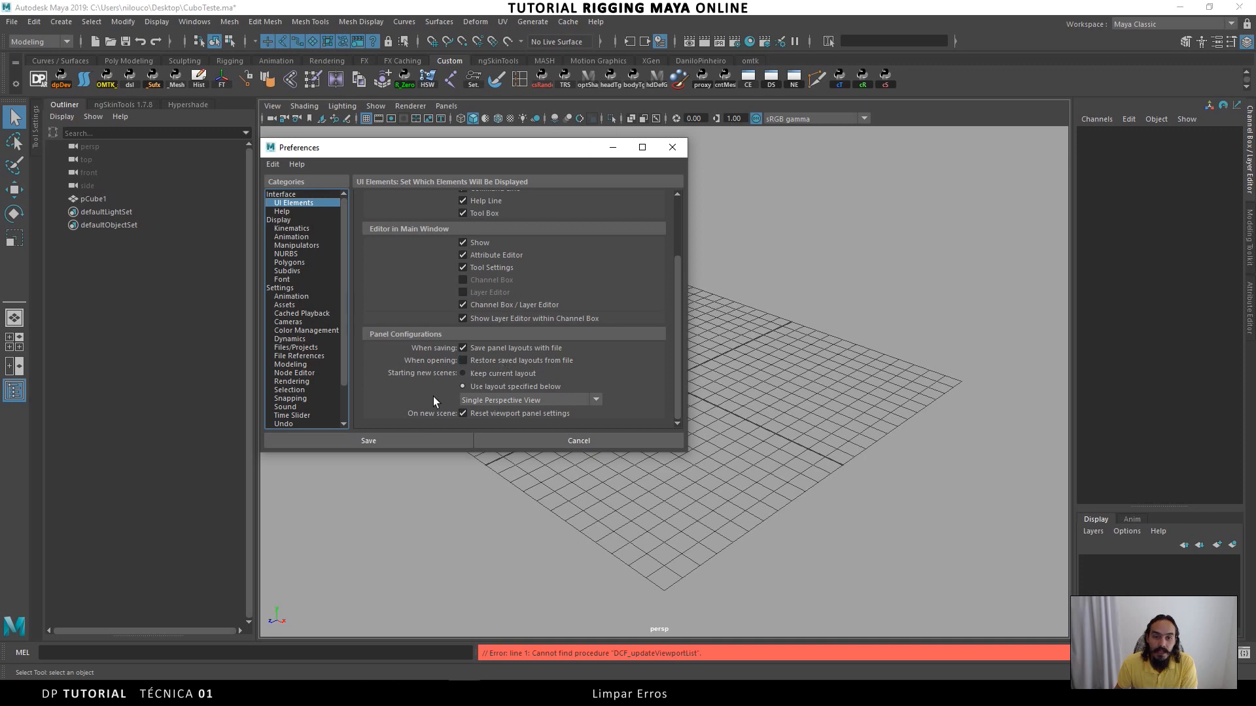
pyautogui.click(395, 444)
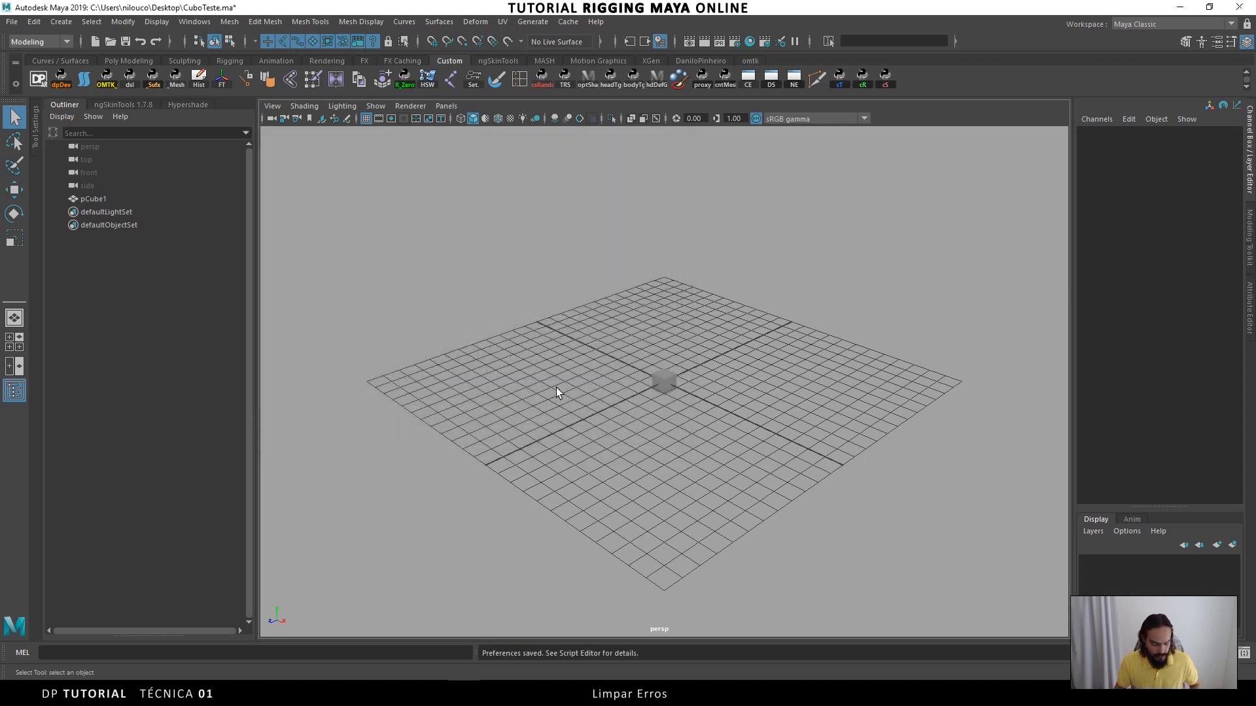
# - Save the CuboTeste.ma scene under its existing name and switch to the desktop
pyautogui.moveTo(561, 386)
pyautogui.keyDown('alt'); pyautogui.mouseDown(button='middle')
pyautogui.moveTo(520, 391)
pyautogui.moveTo(546, 373)
pyautogui.moveTo(544, 387)
pyautogui.mouseUp(button='middle'); pyautogui.keyUp('alt')
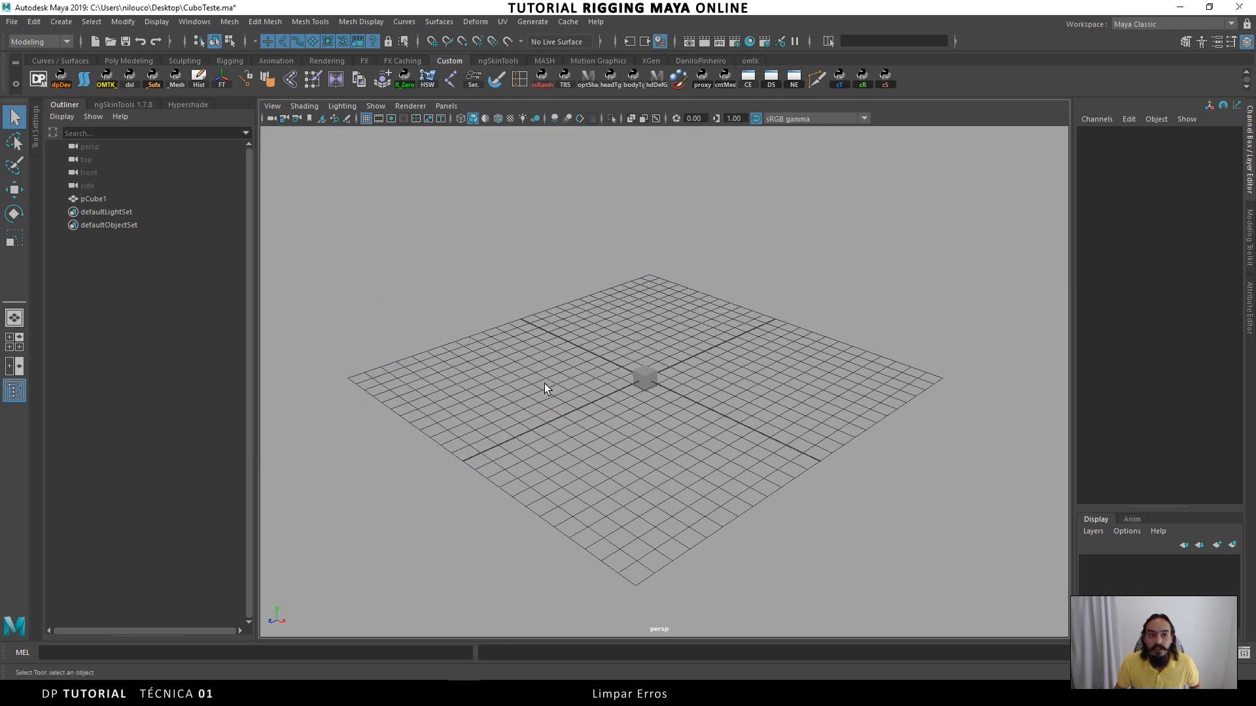
pyautogui.click(126, 42)
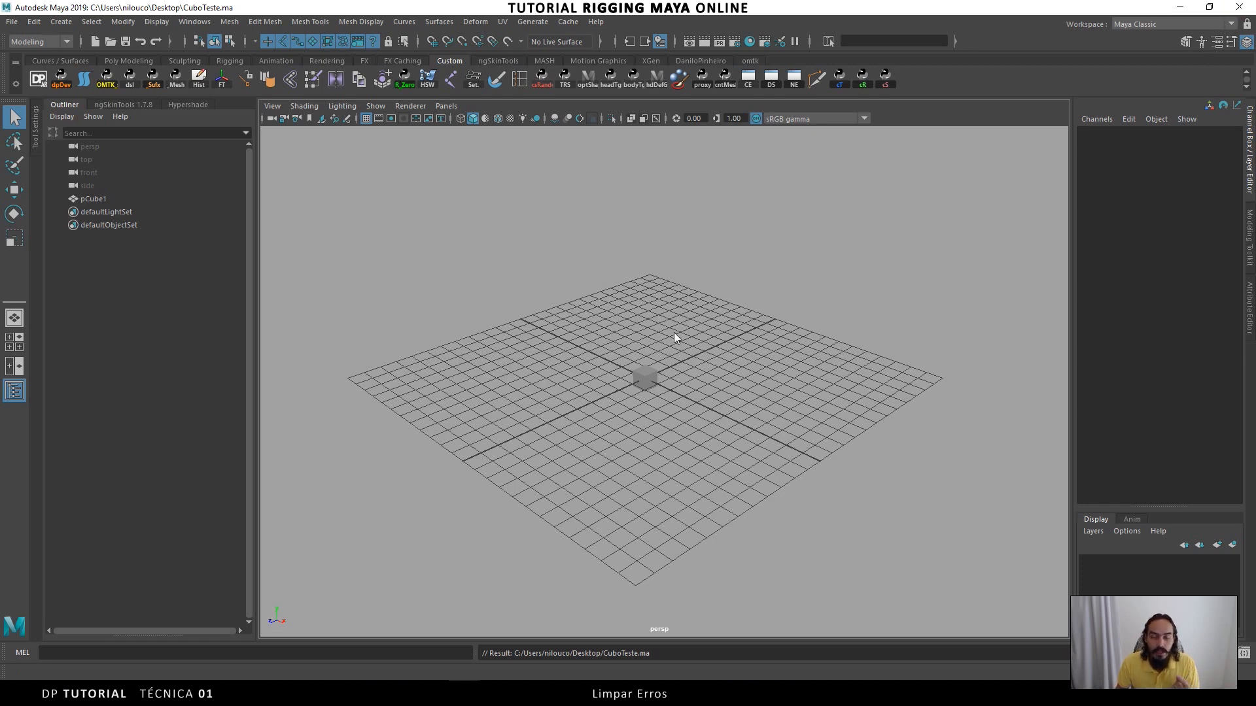
pyautogui.press('super+d')
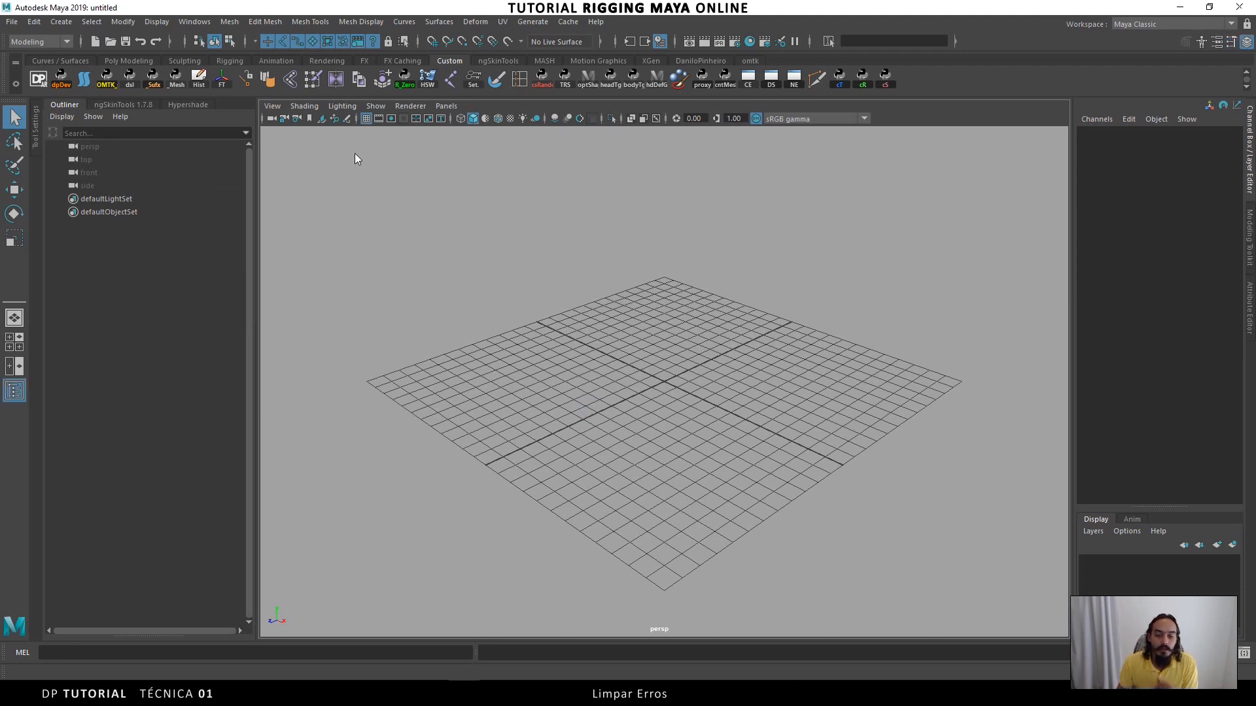
# - In a fresh Maya session, open CuboTeste.ma from the Desktop without saving the untitled scene
pyautogui.click(110, 42)
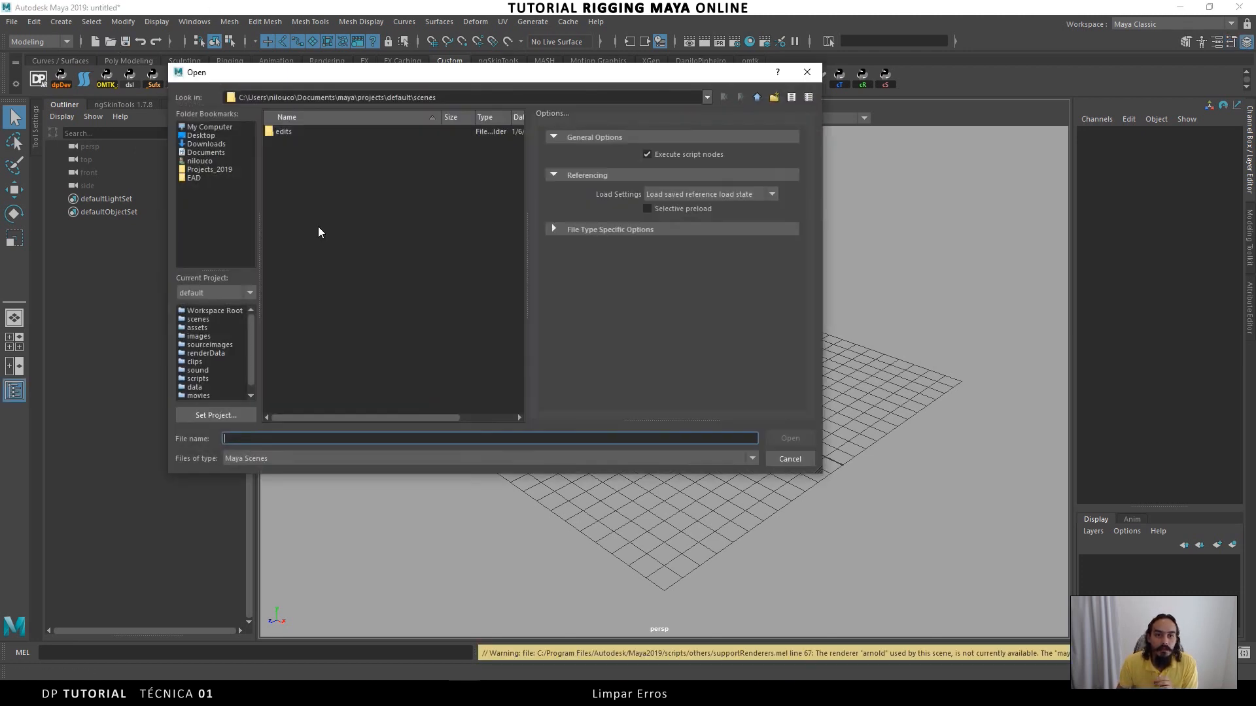
pyautogui.click(203, 136)
pyautogui.click(297, 142)
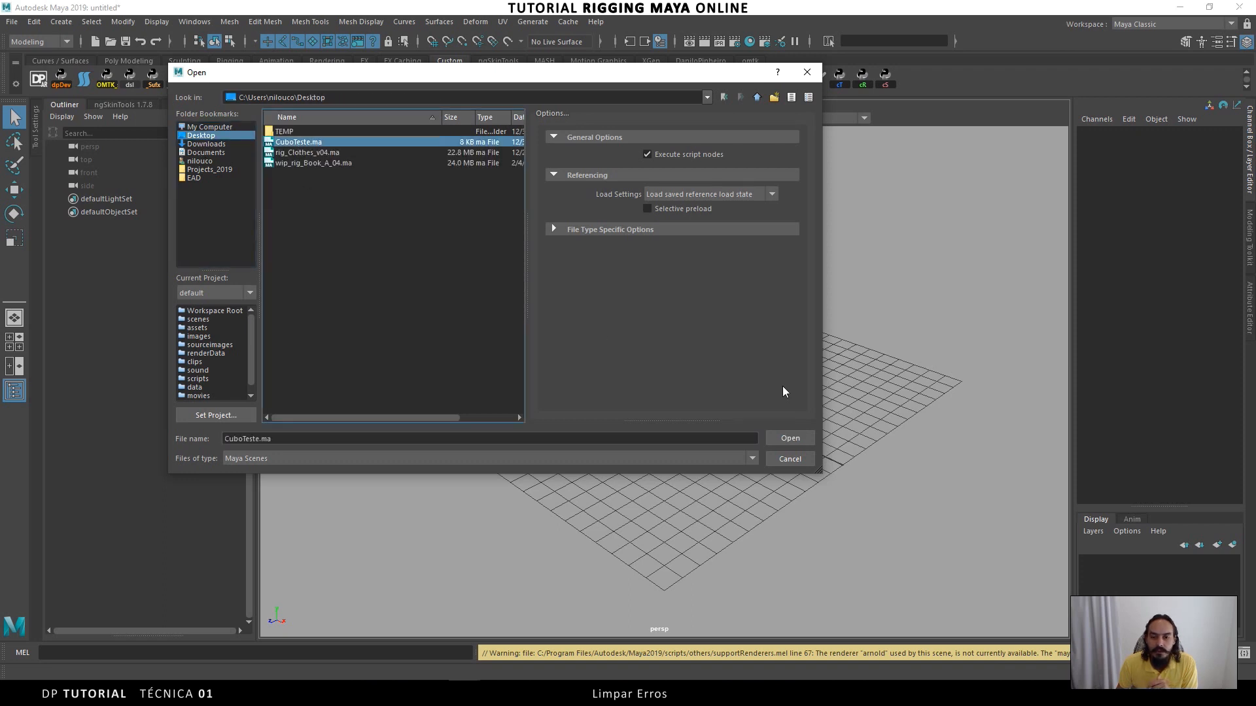
pyautogui.click(793, 438)
pyautogui.click(627, 350)
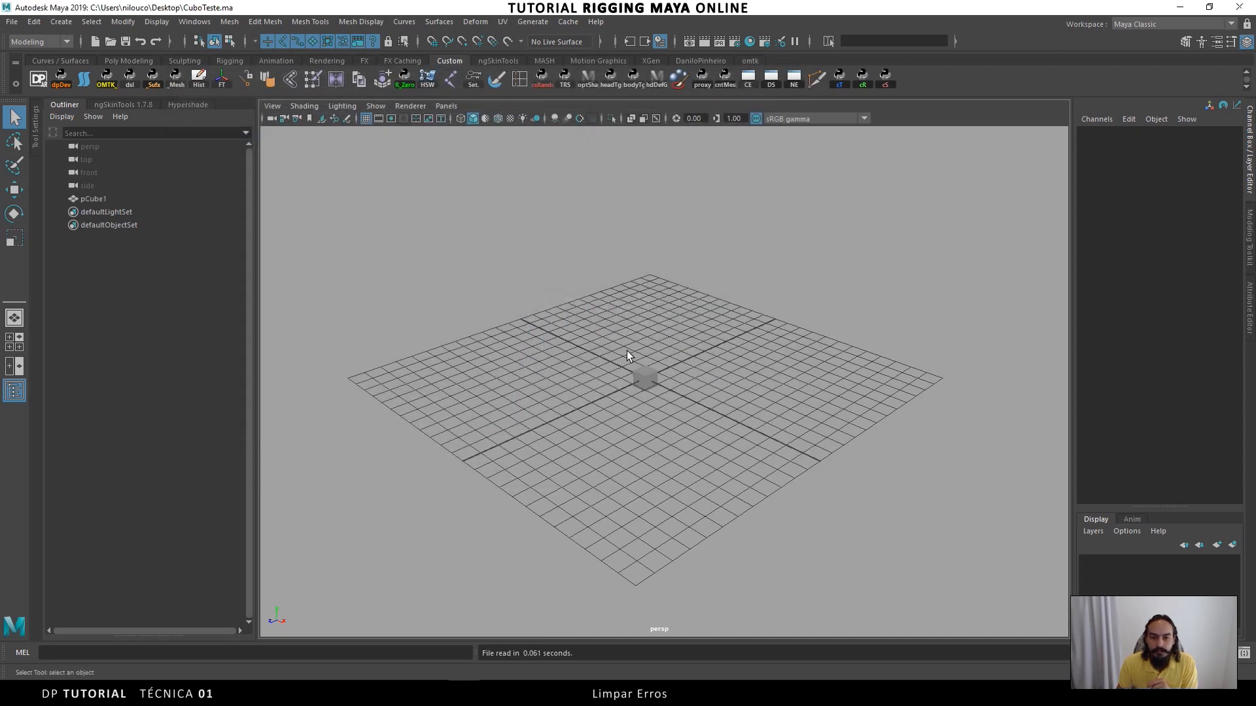
# - Examine the Script Editor history for errors from opening the scene, then minimize the editor
pyautogui.click(1243, 653)
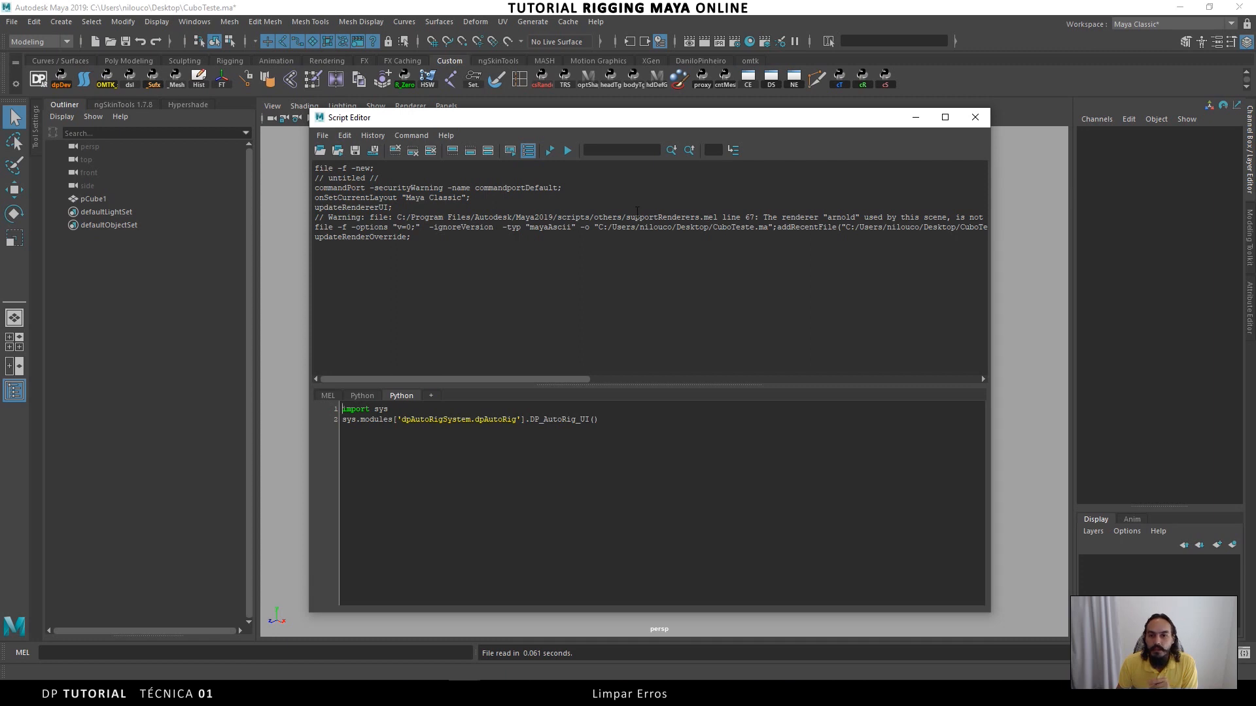
pyautogui.doubleClick(841, 217)
pyautogui.click(711, 271)
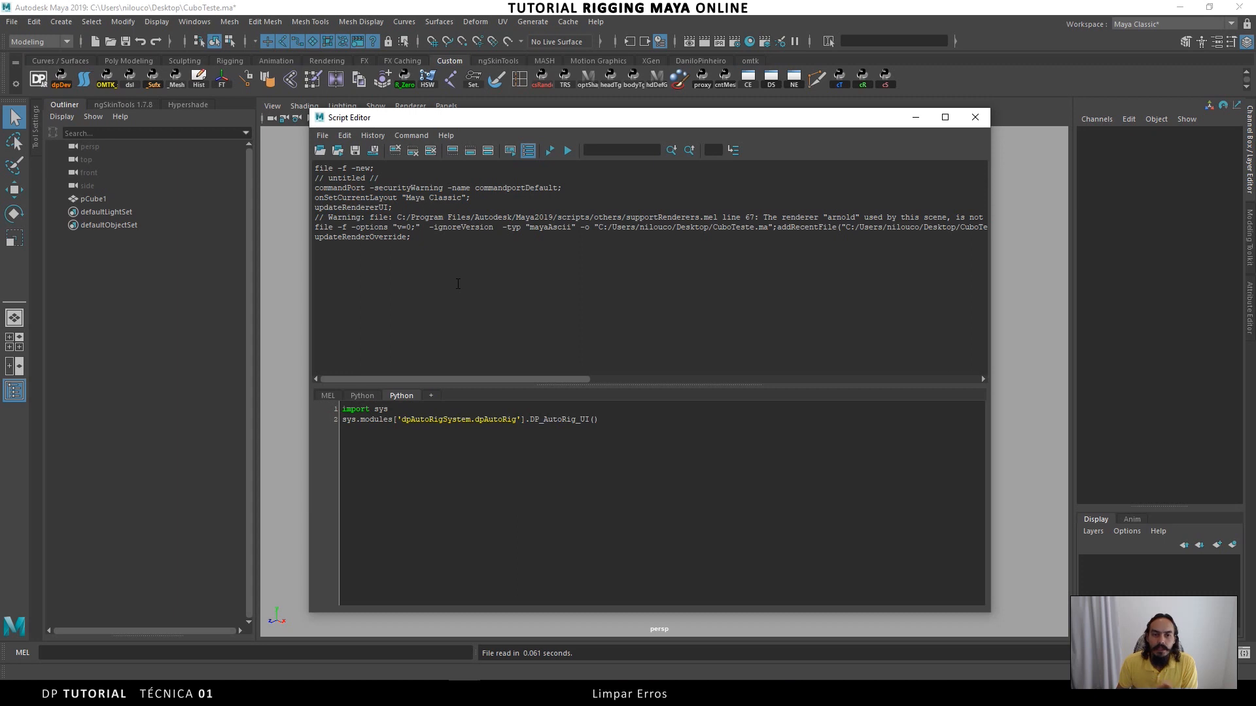
pyautogui.click(915, 118)
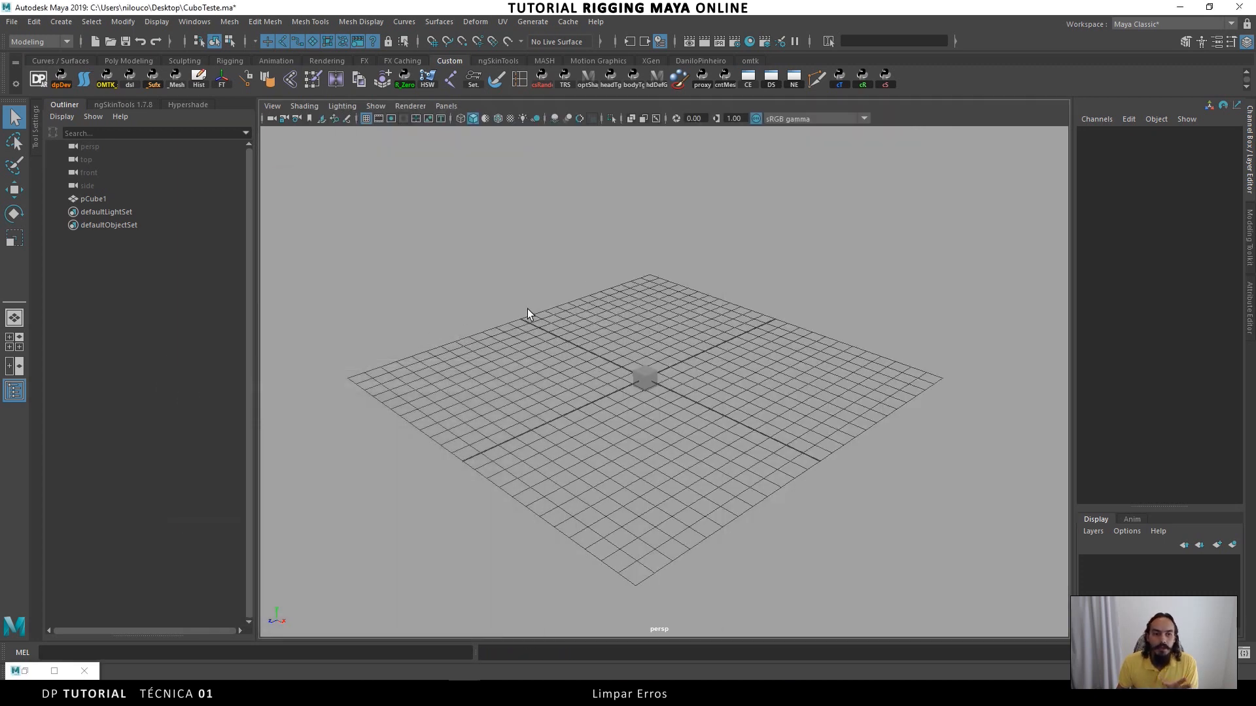
# - Turn on restoring saved layouts from file when opening, in the UI Elements preferences, save the preferences and save the CuboTeste.ma scene
pyautogui.click(199, 24)
pyautogui.moveTo(235, 145)
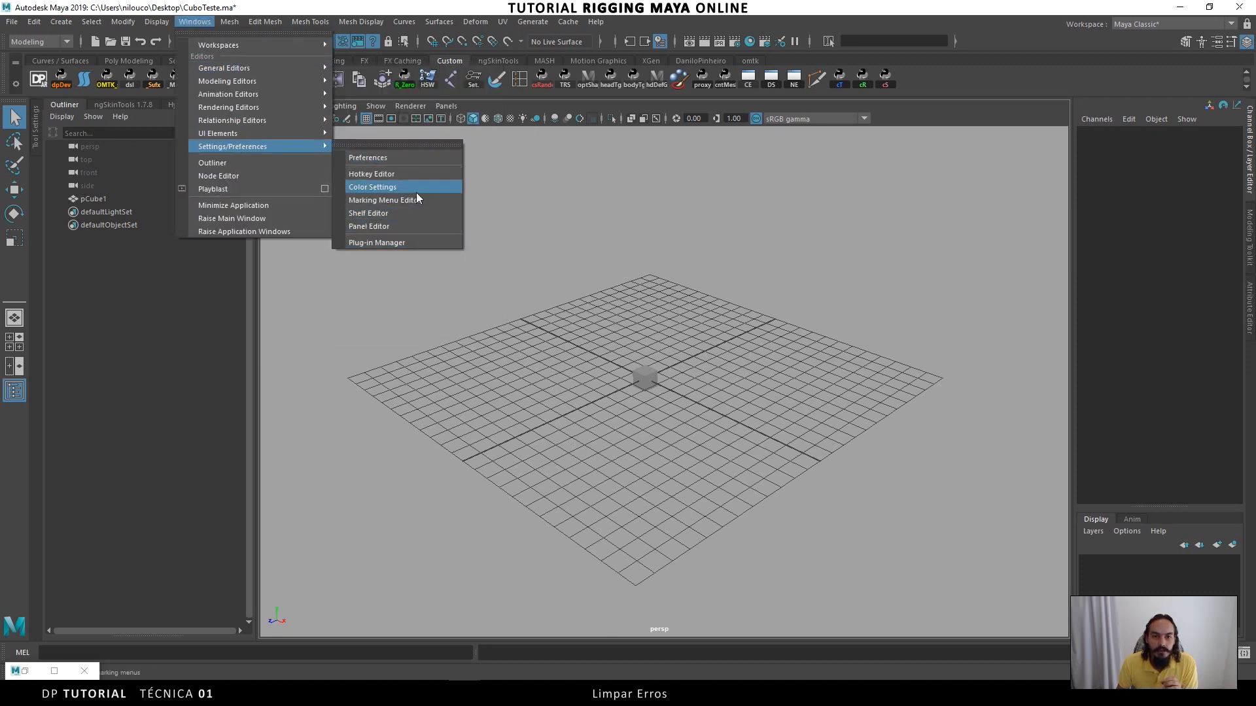
pyautogui.click(414, 159)
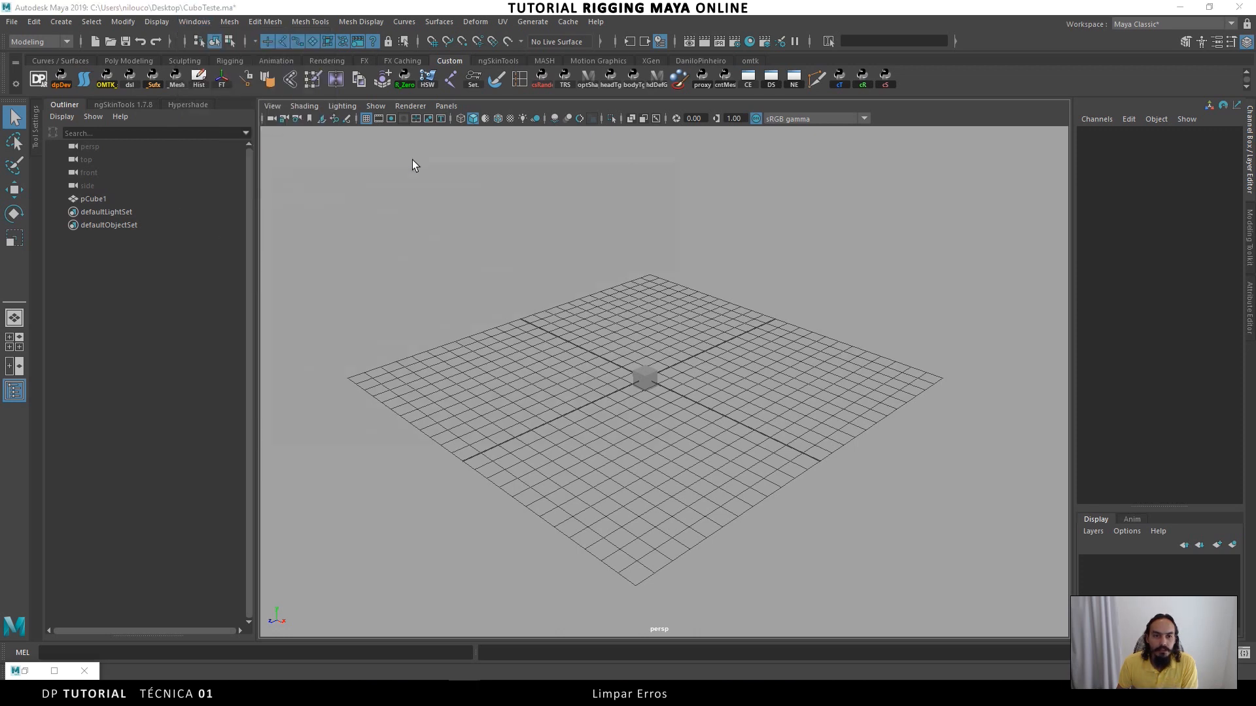
pyautogui.click(288, 203)
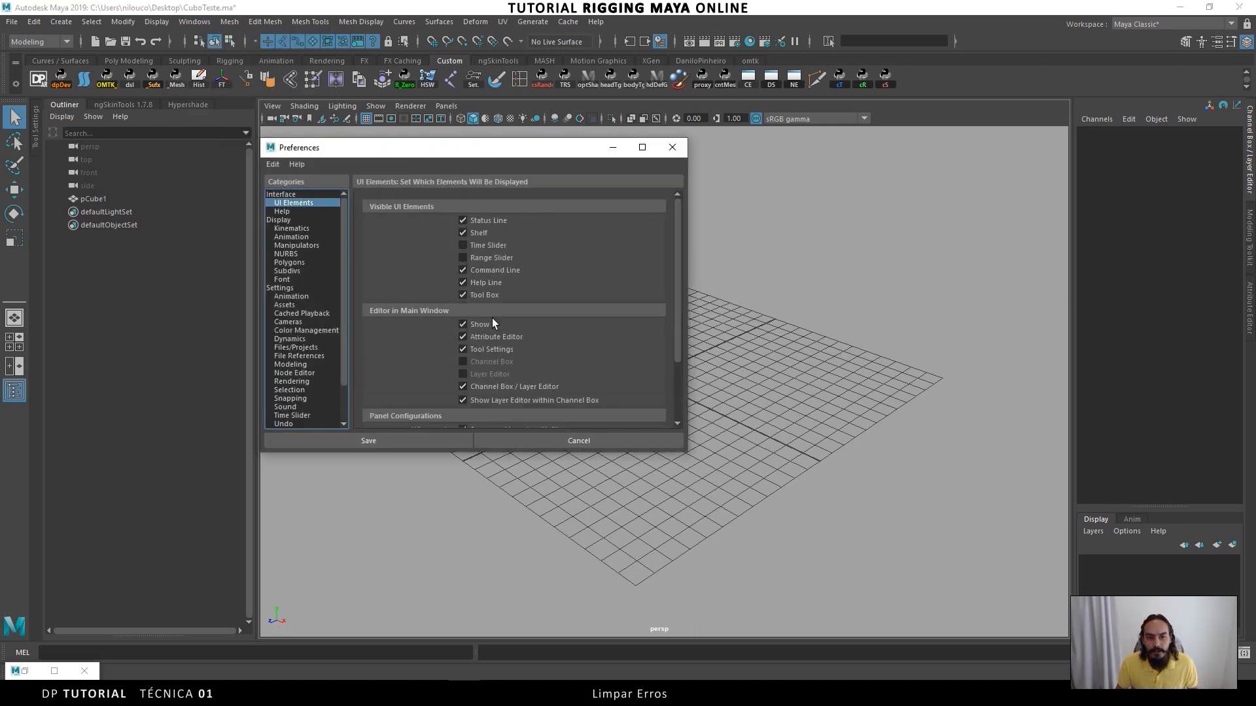
pyautogui.scroll(-3, 493, 323)
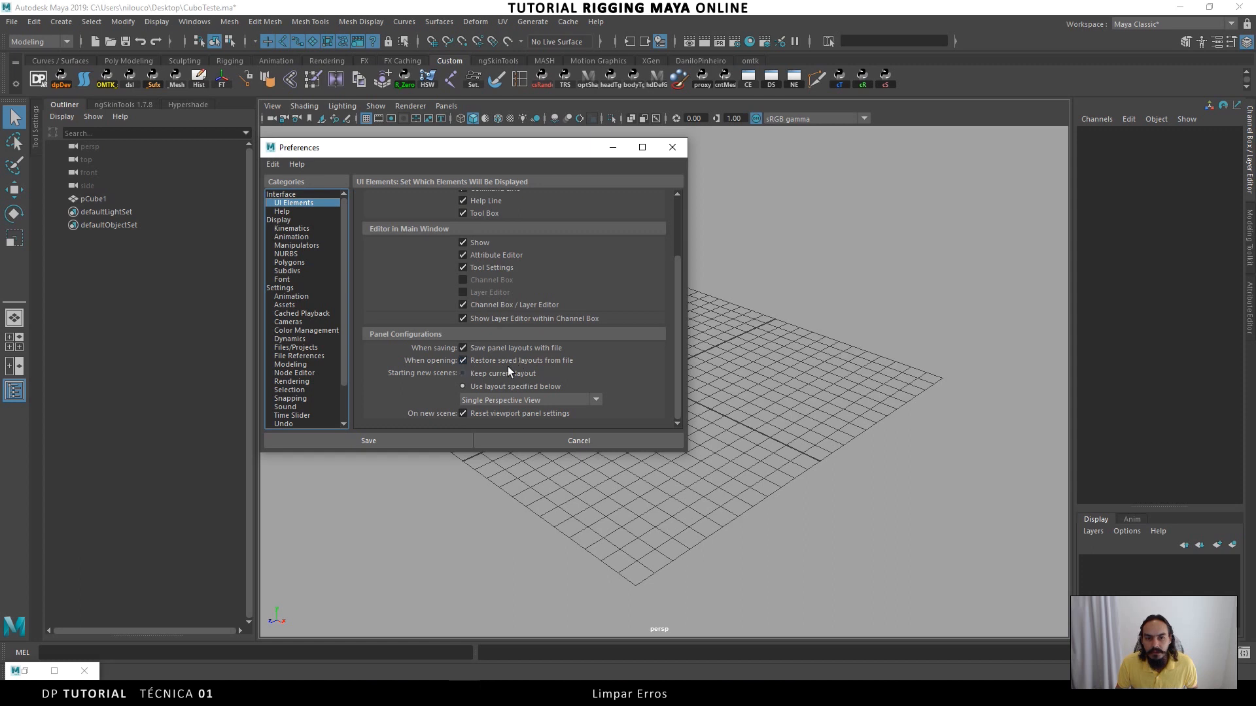
pyautogui.click(420, 436)
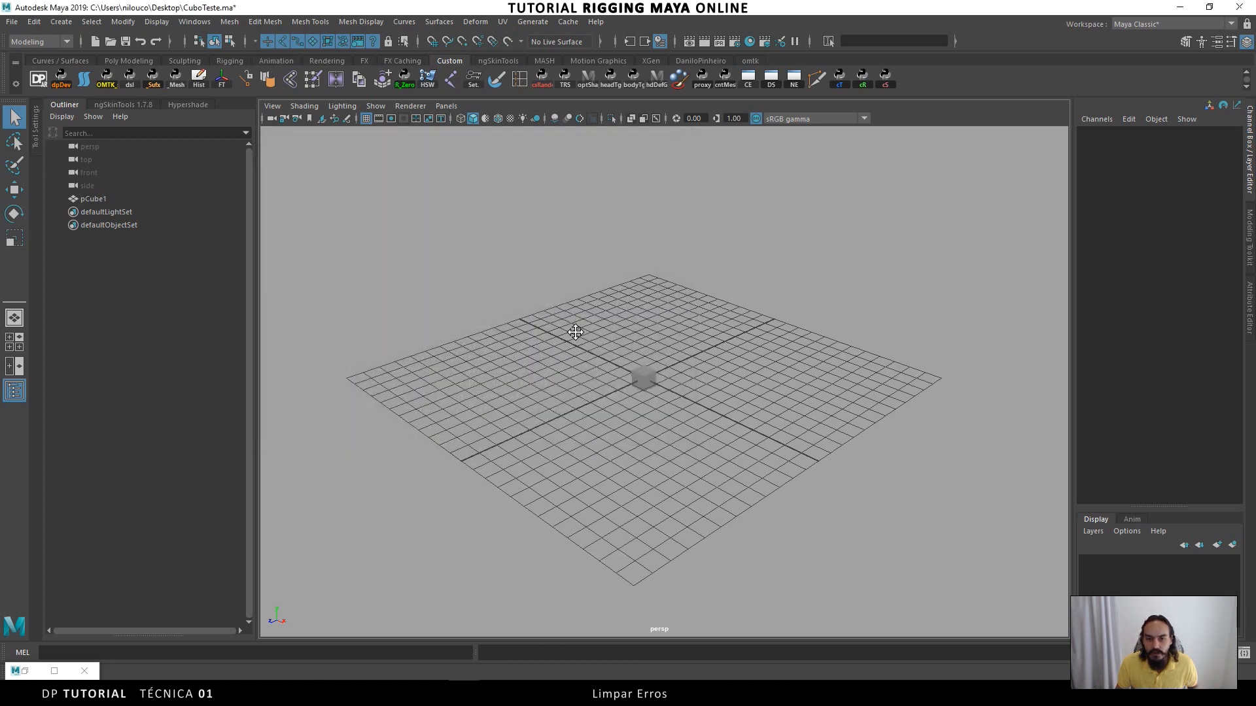
pyautogui.hotkey('ctrl', 's')
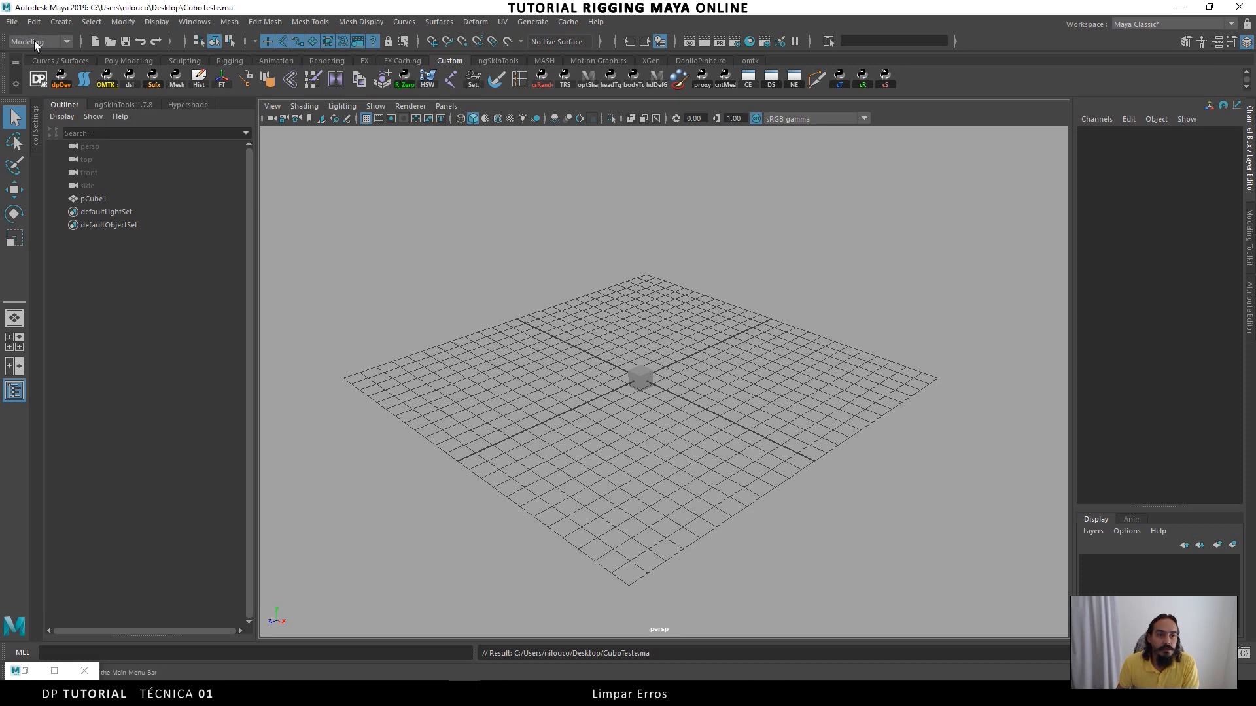
# - Open the rig_Clothes_v04.ma scene from the Desktop and dismiss the scene-reading notice
pyautogui.click(110, 42)
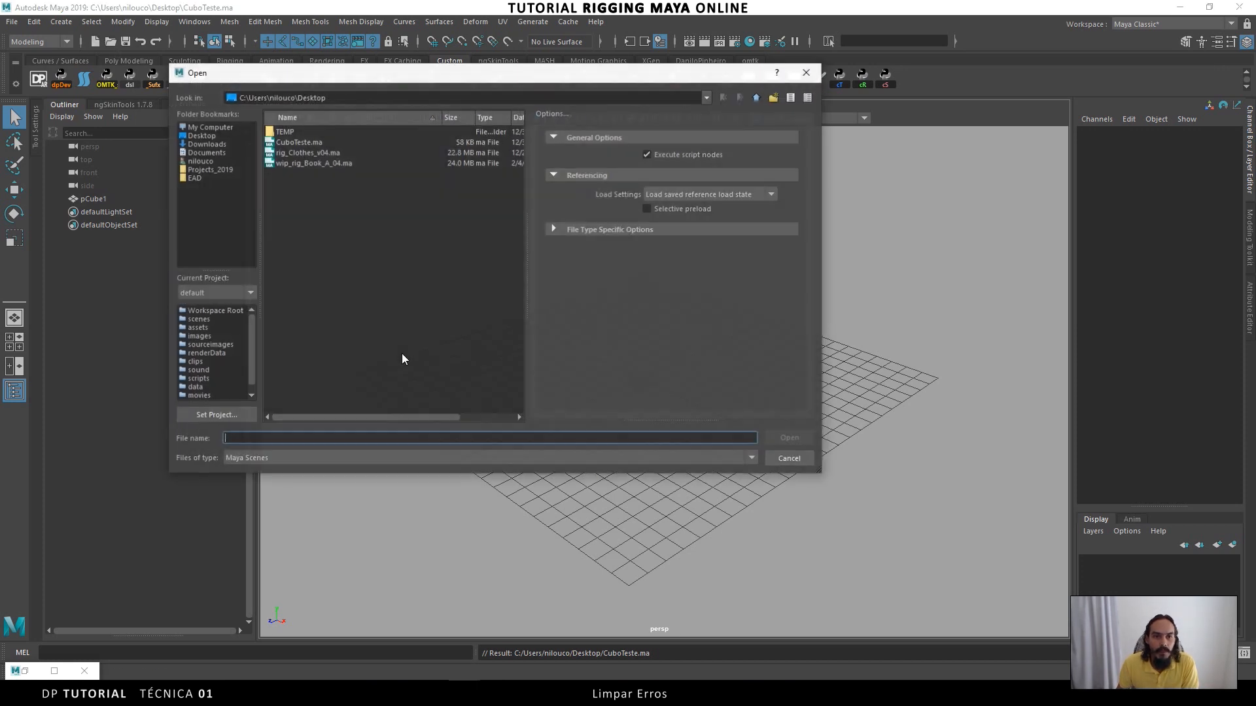
pyautogui.click(302, 152)
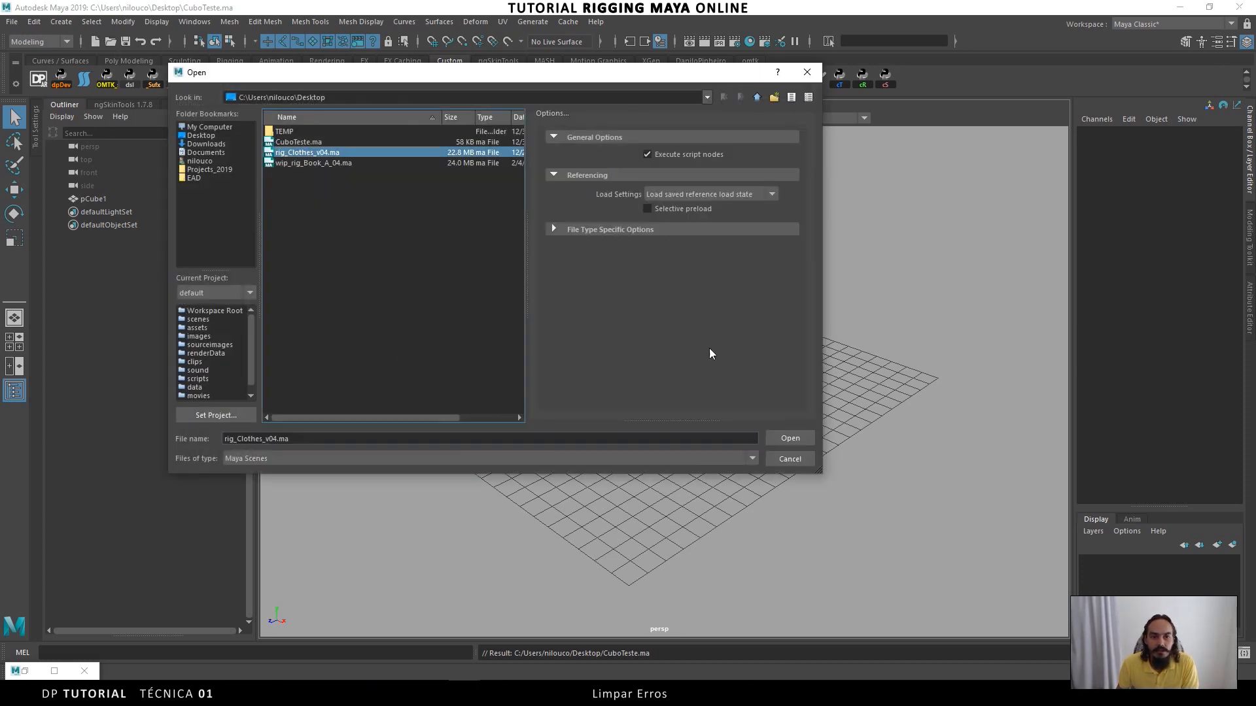
pyautogui.click(788, 438)
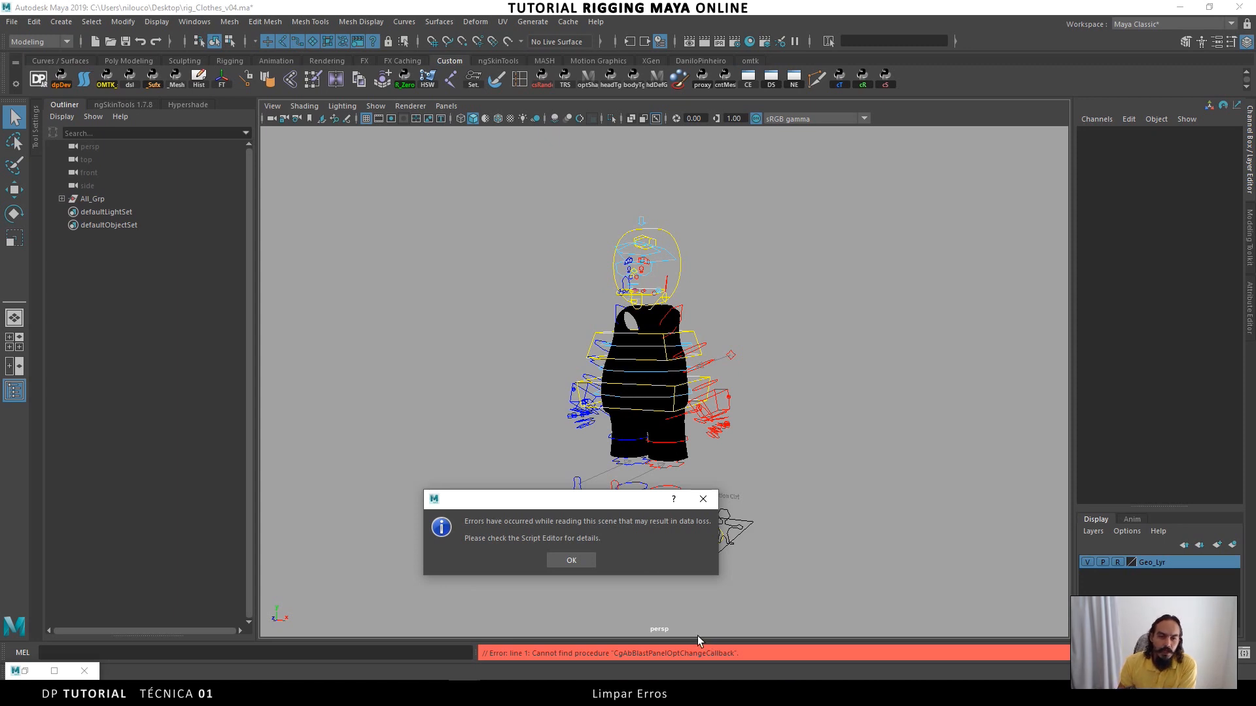
pyautogui.click(555, 560)
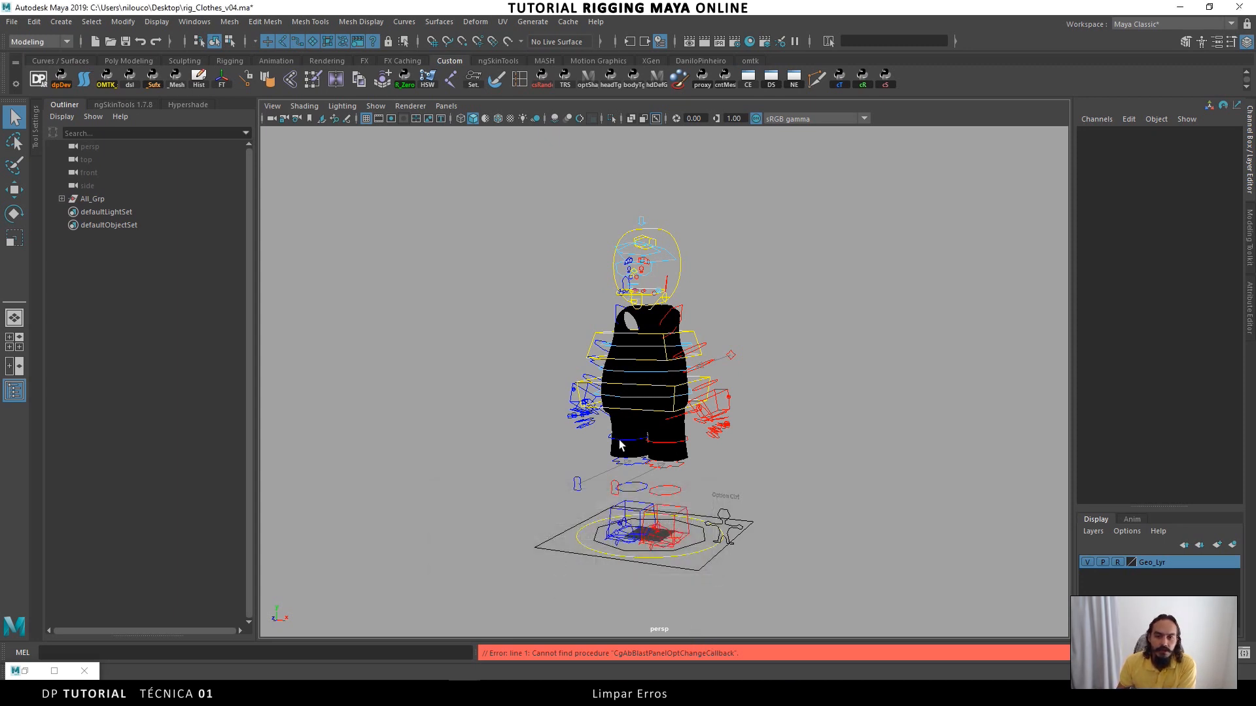
# - Examine the Script Editor history for errors and warnings from opening rig_Clothes_v04.ma, and close the editor
pyautogui.click(24, 671)
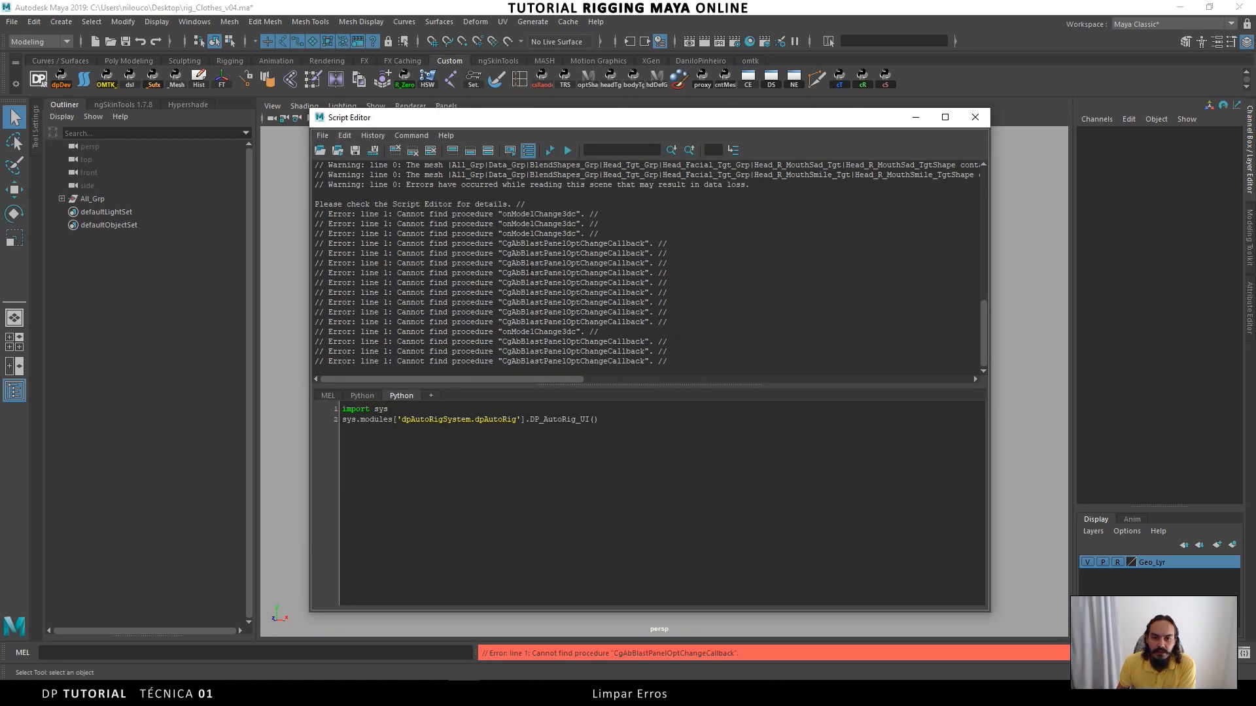
pyautogui.scroll(3, 536, 298)
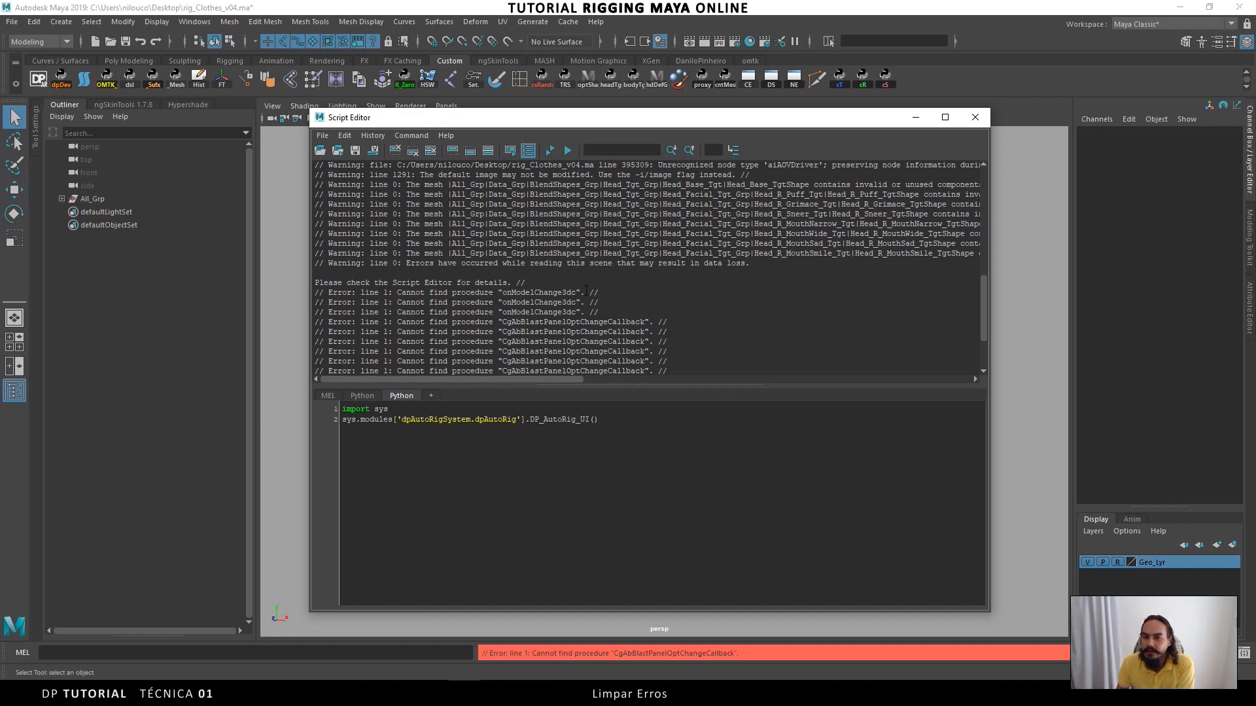
pyautogui.scroll(-3, 586, 290)
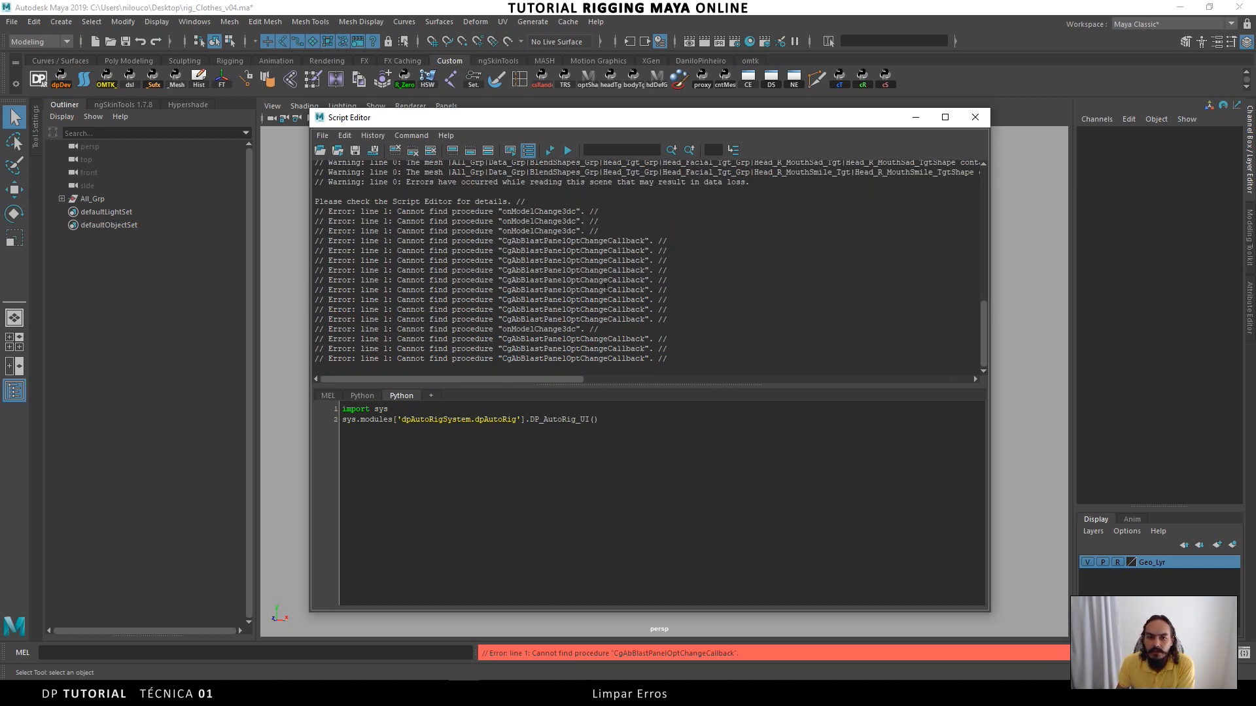
pyautogui.click(974, 118)
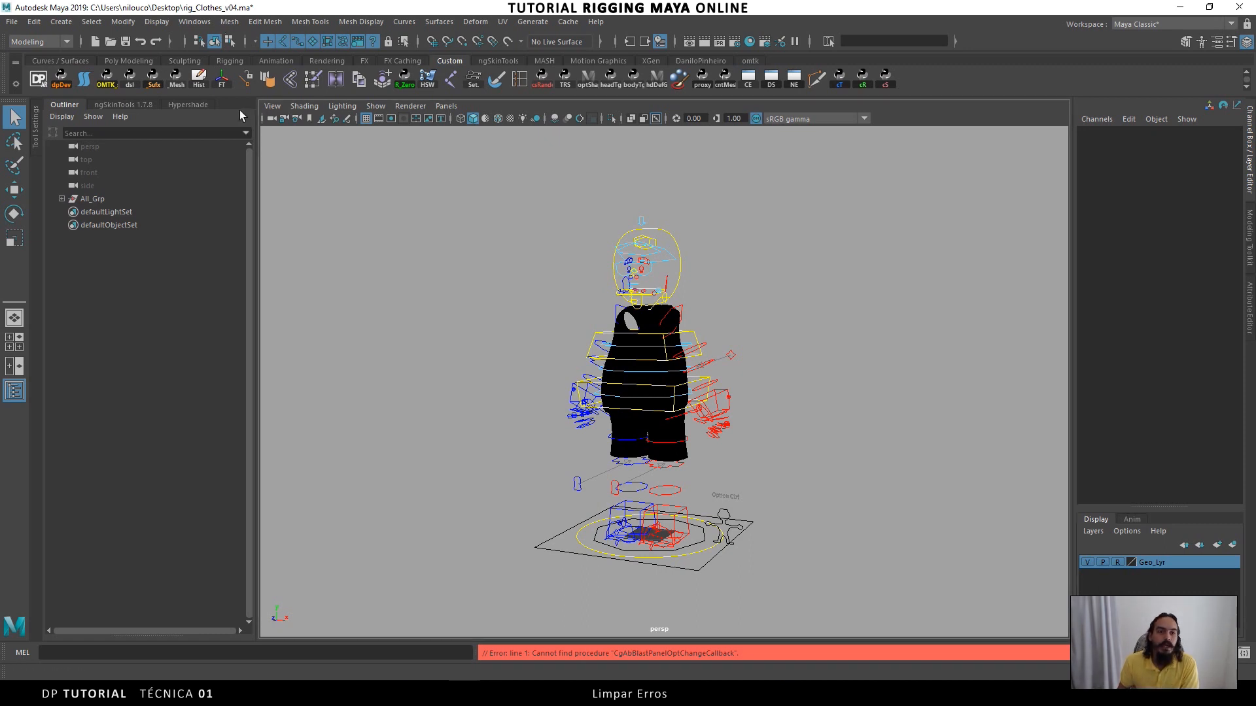
# - Review the scene's materials in the Hypershade and remove the unknown nodes with Optimize Scene Size
pyautogui.click(183, 106)
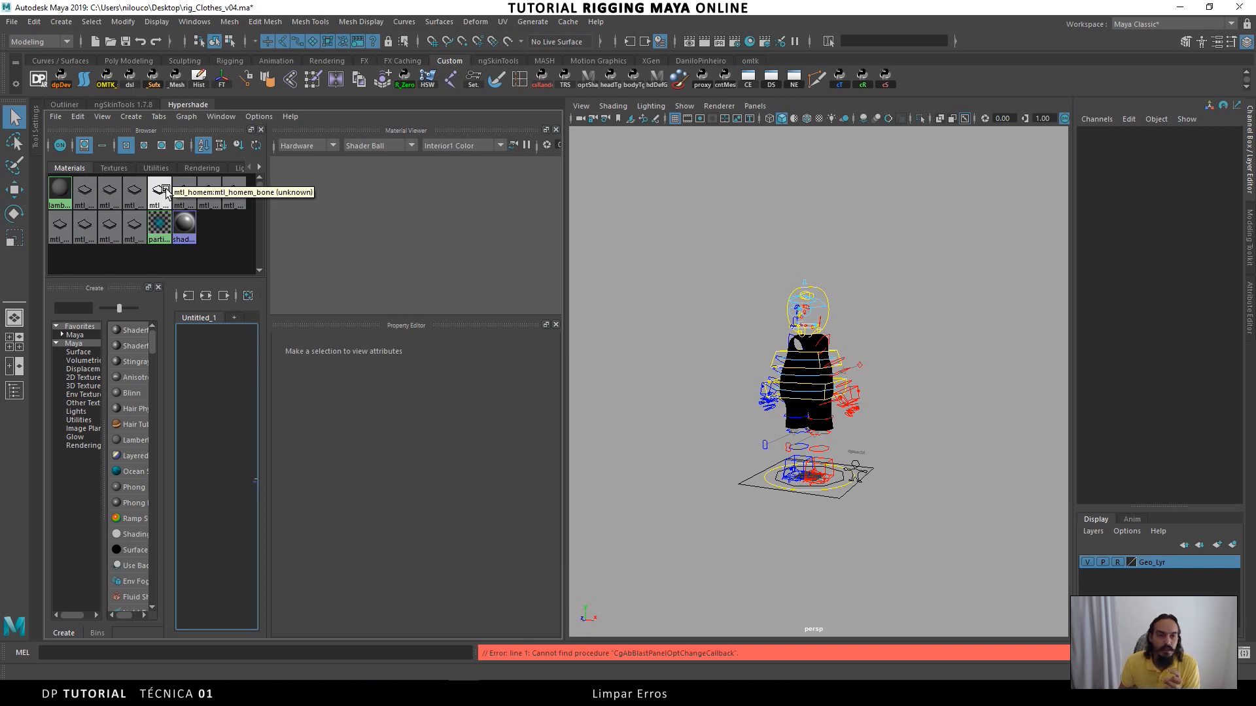
pyautogui.click(11, 21)
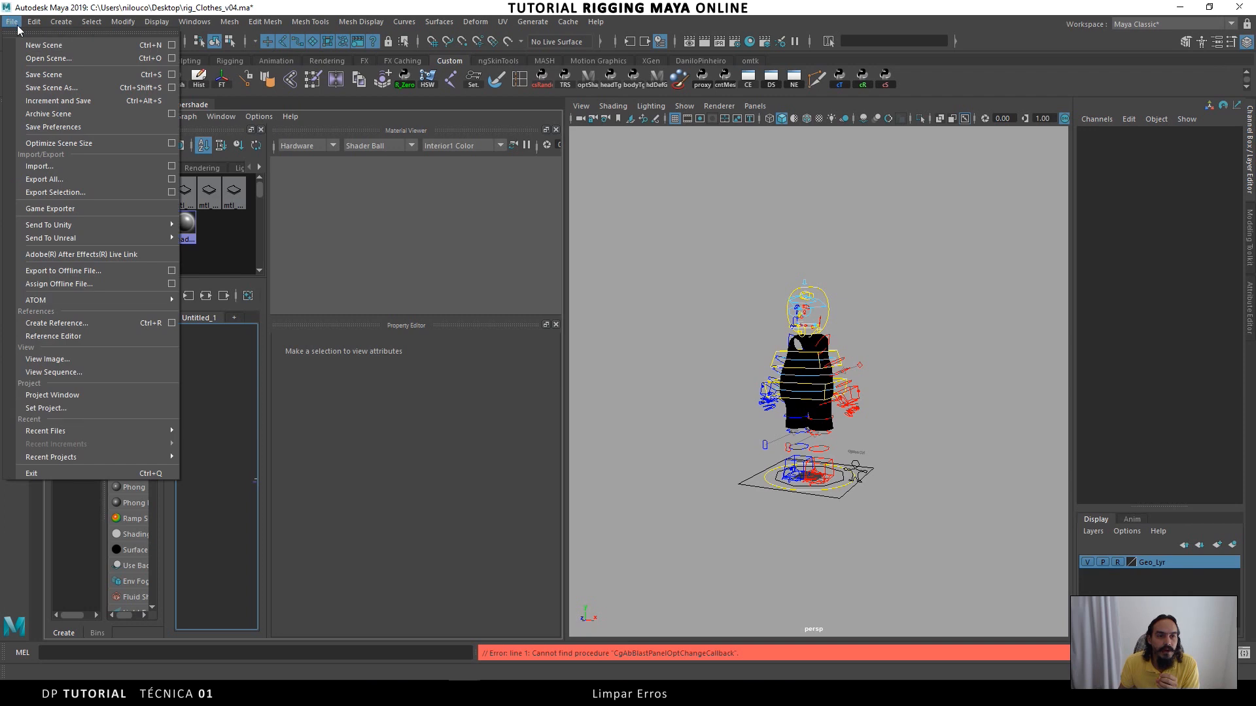
pyautogui.click(172, 143)
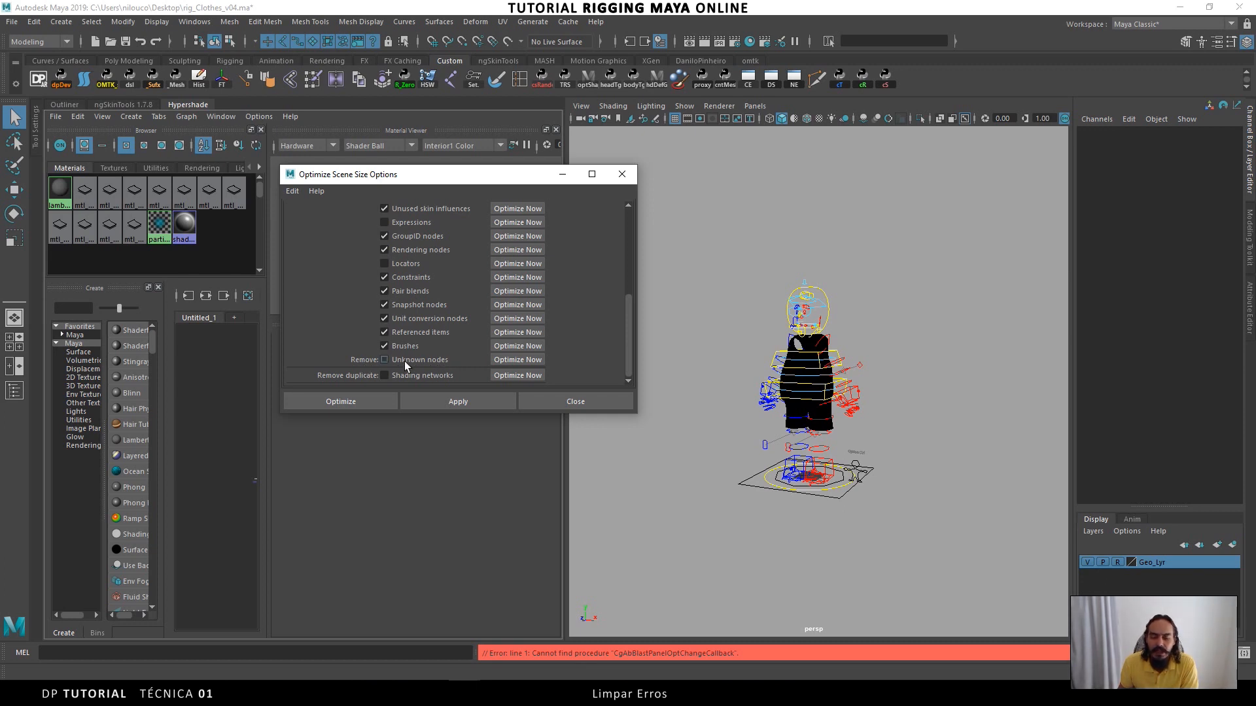
pyautogui.click(516, 360)
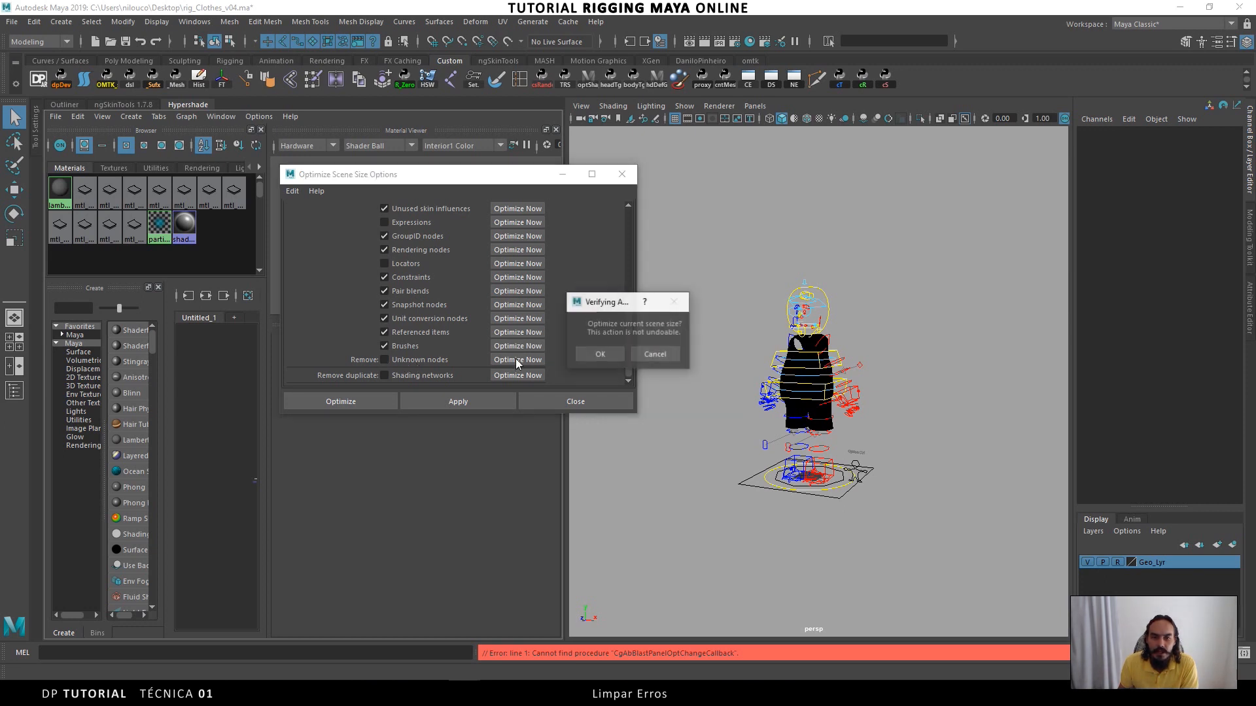
pyautogui.click(611, 353)
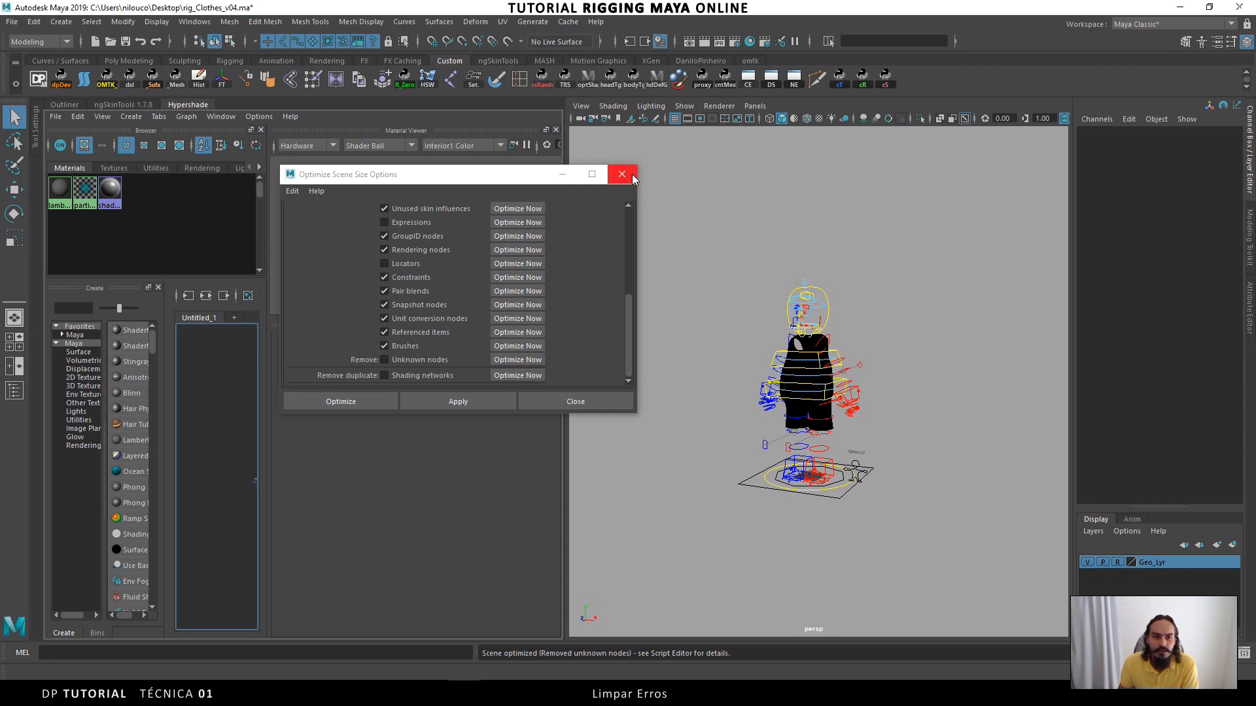
pyautogui.click(631, 177)
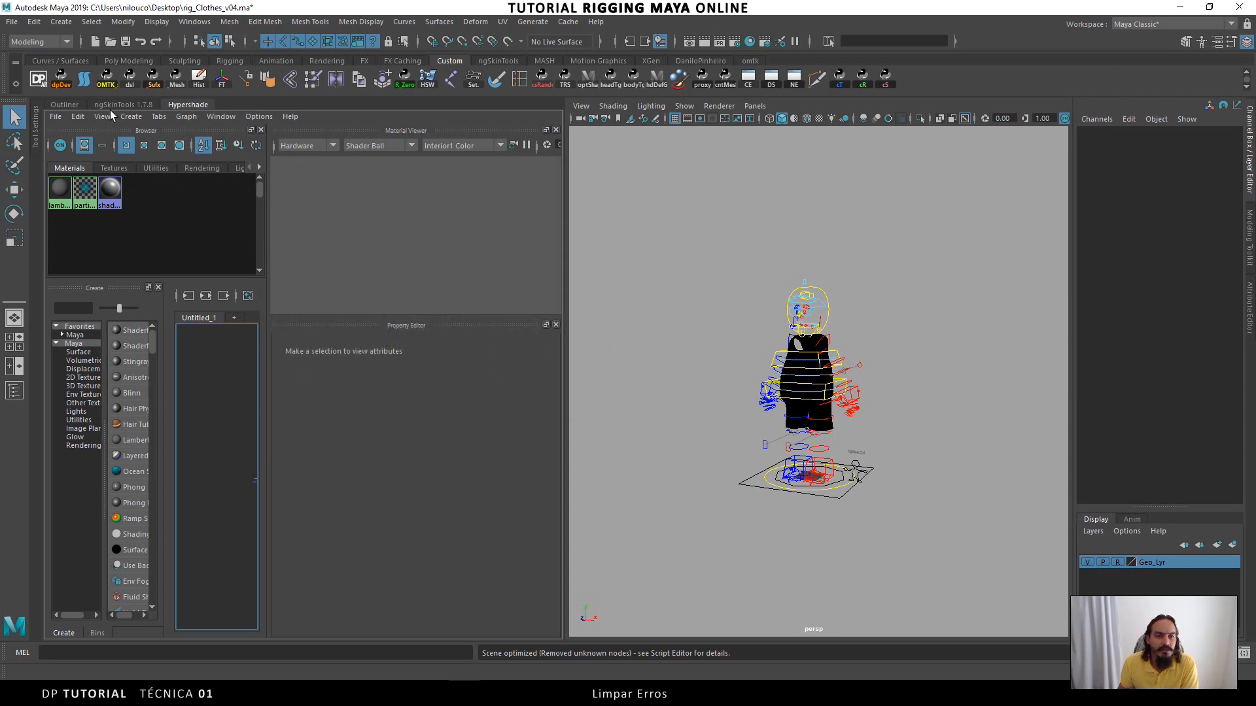
# - Assign the default initialShadingGroup material to Short_Mesh and Shirt_Mesh inside Render_Grp, and clear the selection
pyautogui.click(64, 104)
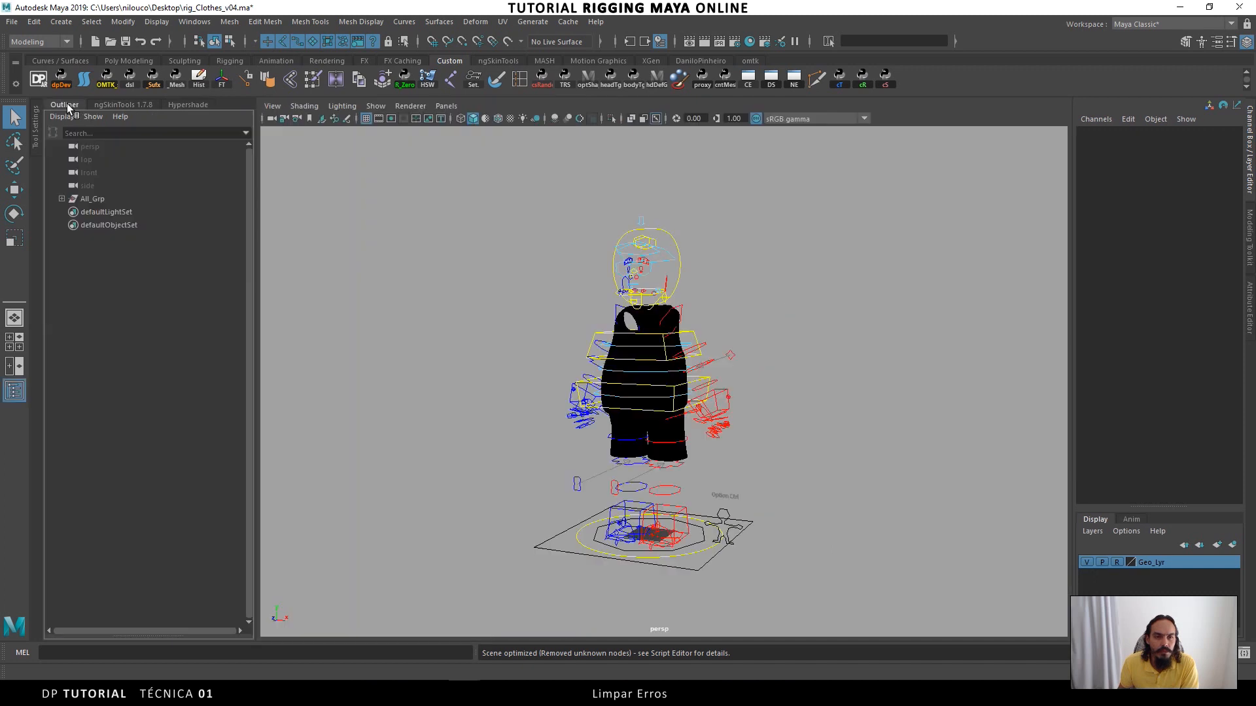
pyautogui.click(61, 198)
pyautogui.click(70, 251)
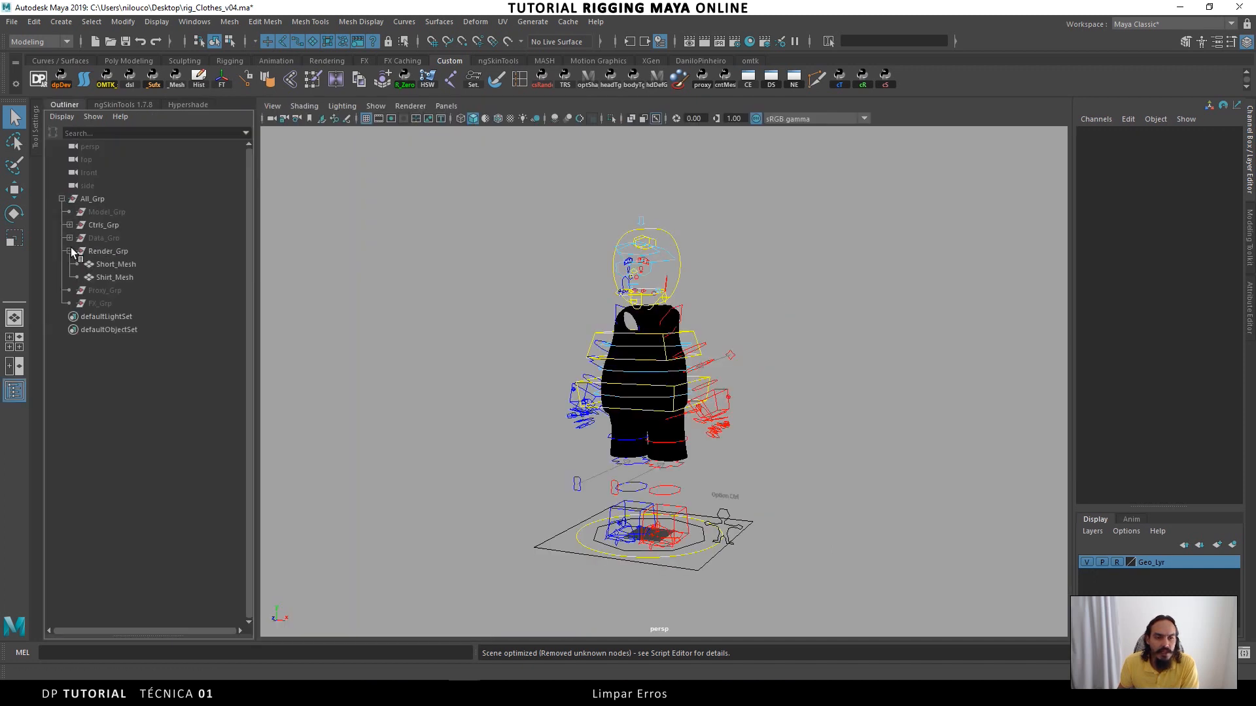
pyautogui.moveTo(115, 264); pyautogui.dragTo(116, 277)
pyautogui.moveTo(359, 257); pyautogui.dragTo(437, 620, button='right')
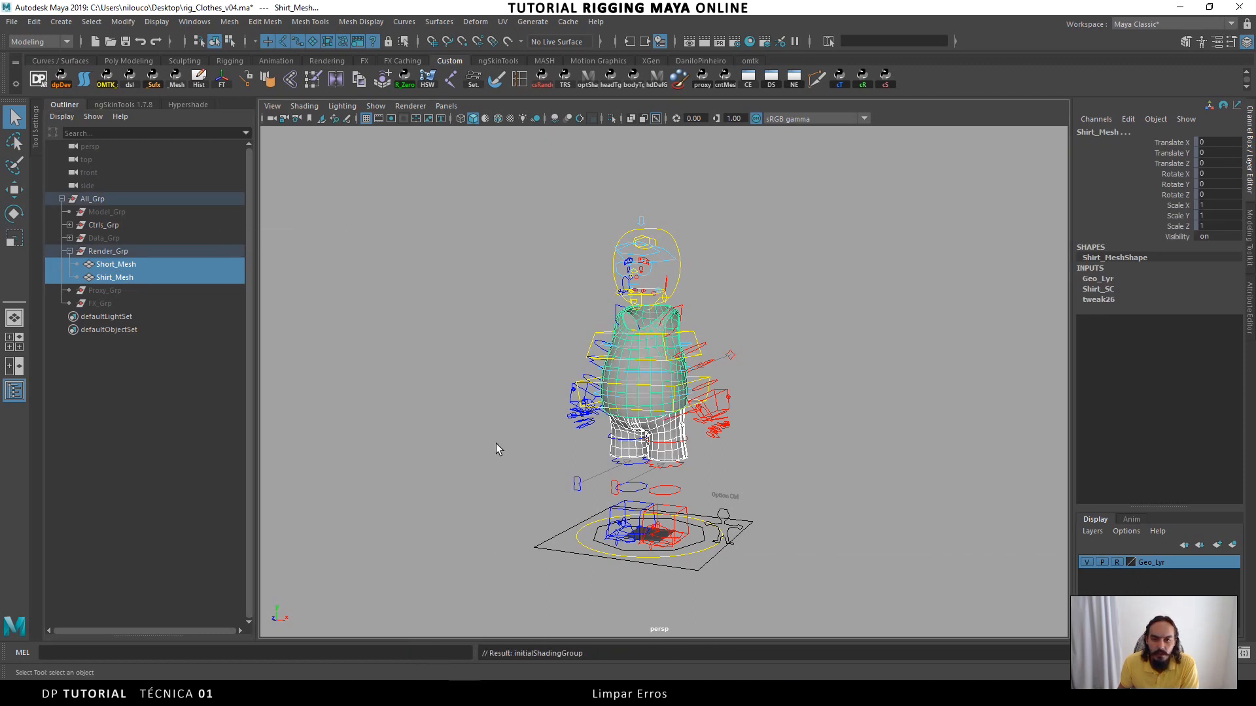
pyautogui.click(527, 419)
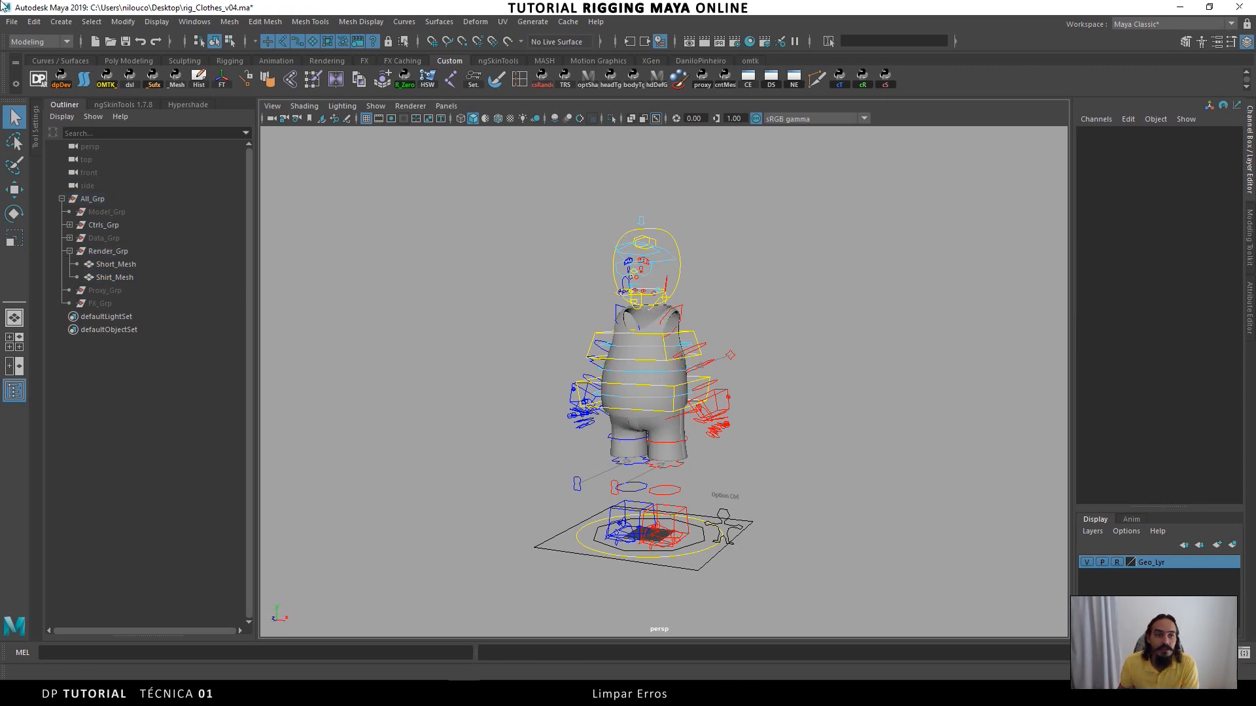
# - Save the scene to the Desktop under the new name rig_Clothes_Teste.ma
pyautogui.click(11, 21)
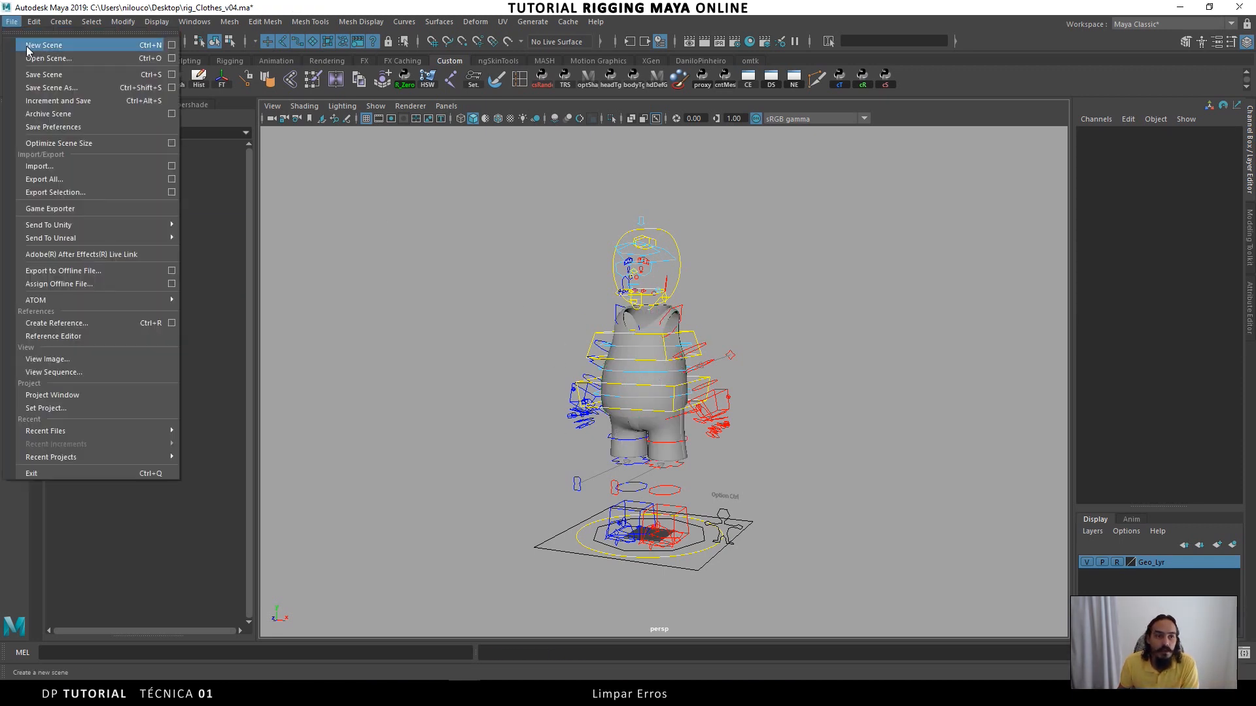
pyautogui.click(48, 87)
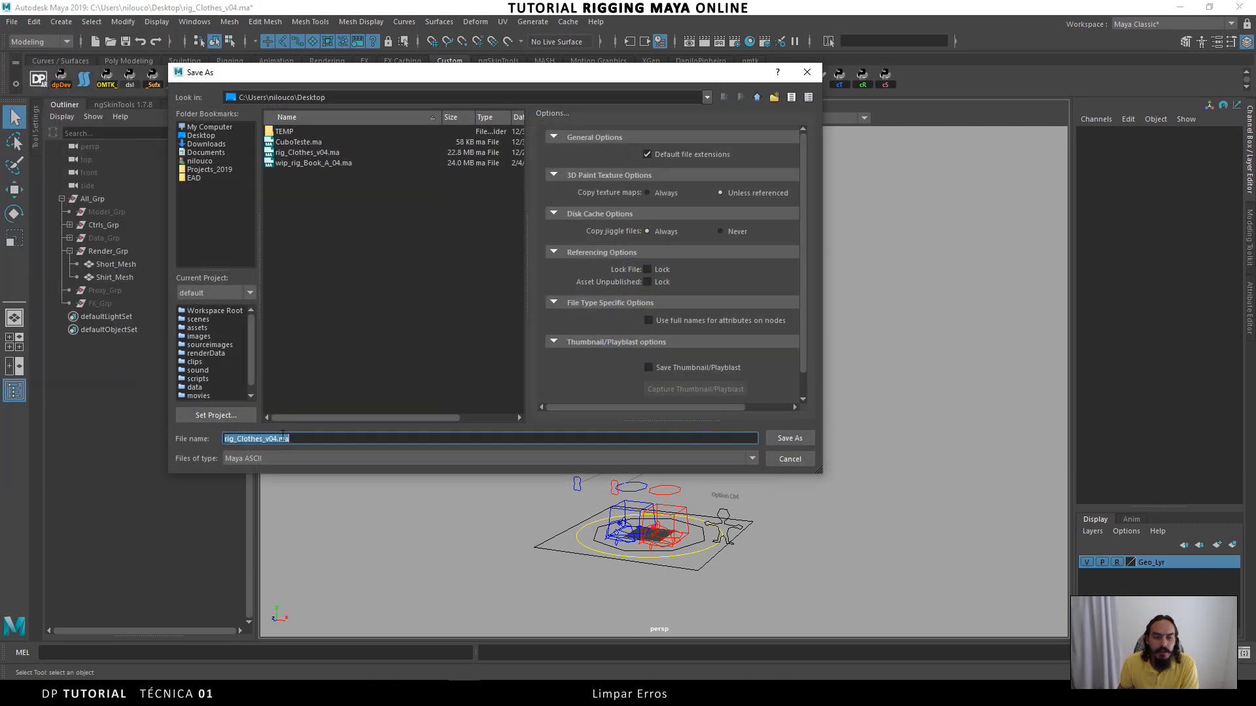
pyautogui.click(279, 438)
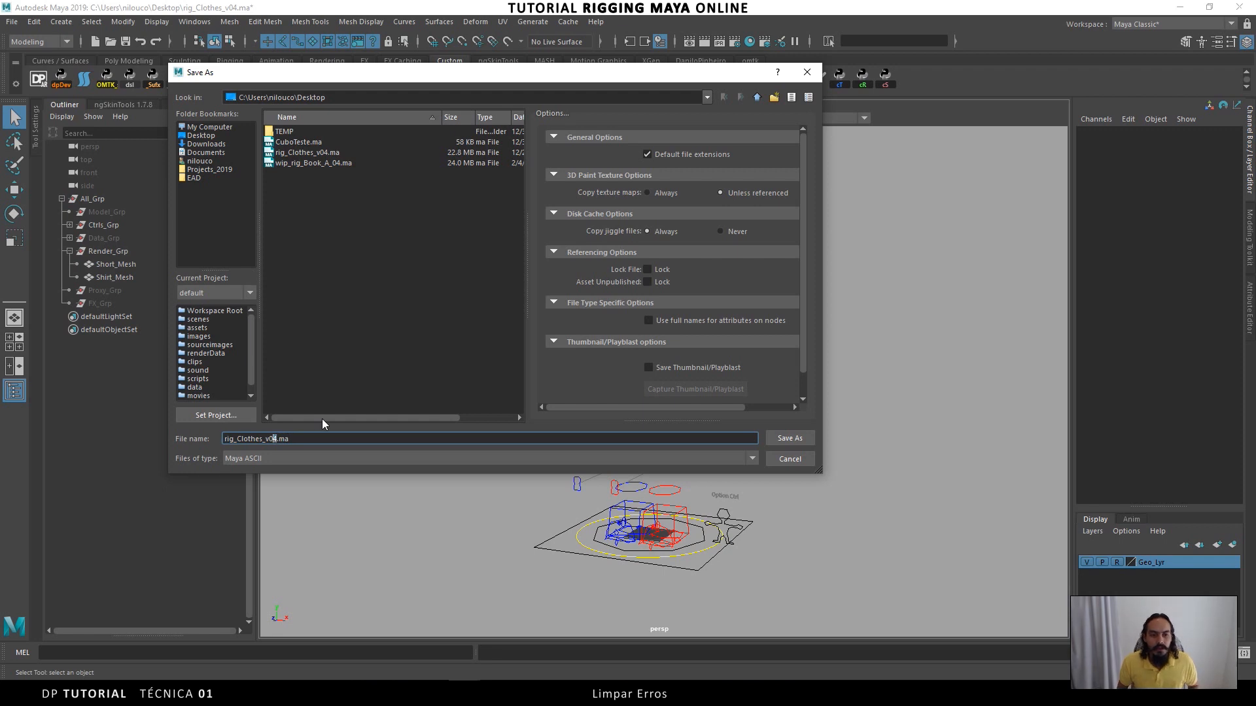
pyautogui.press('BackSpace')
pyautogui.press('BackSpace')
pyautogui.press('BackSpace')
pyautogui.write('Teste')
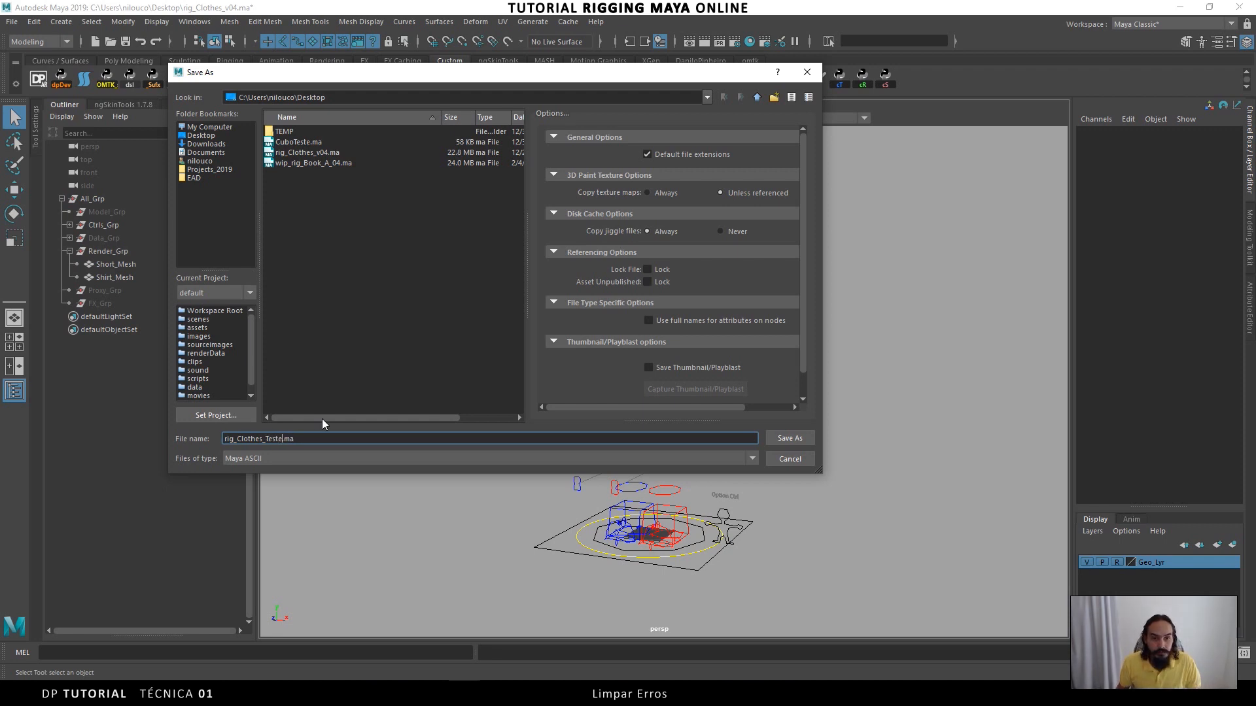
pyautogui.click(796, 437)
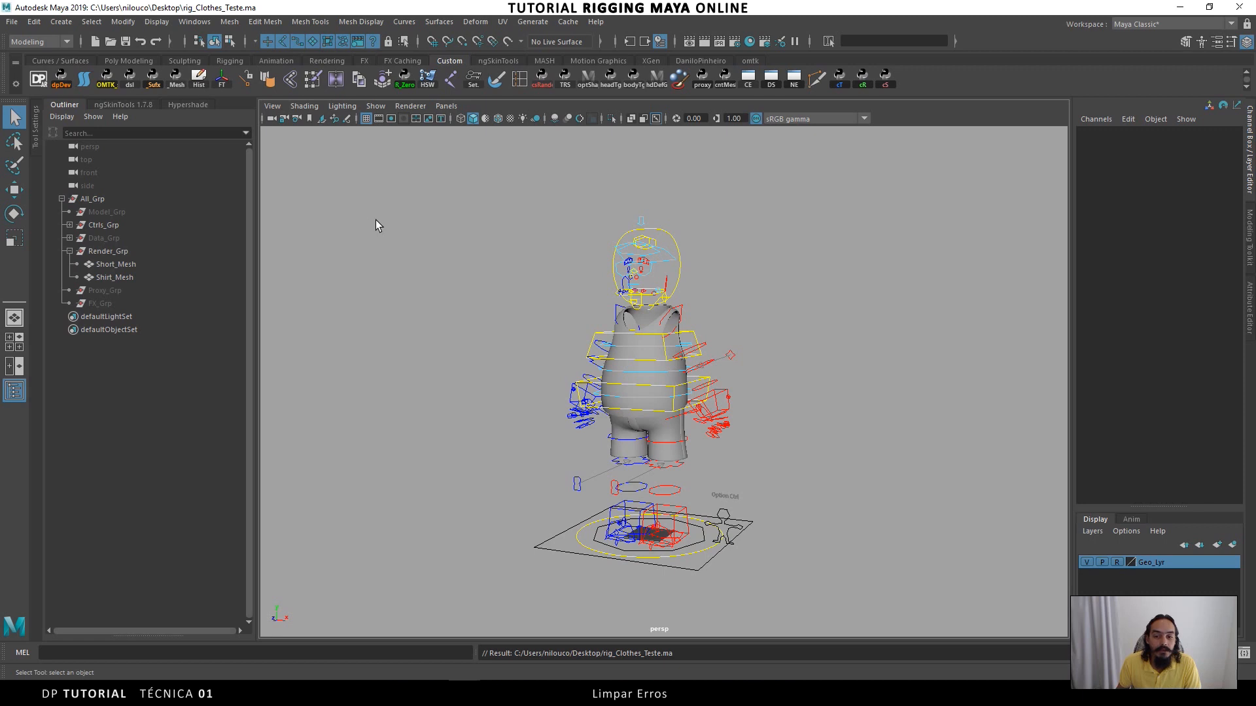
# - Turn off restoring saved layouts from file when opening, in the UI Elements preferences, save the preferences and resave the rig_Clothes_Teste.ma scene
pyautogui.click(194, 21)
pyautogui.moveTo(243, 124)
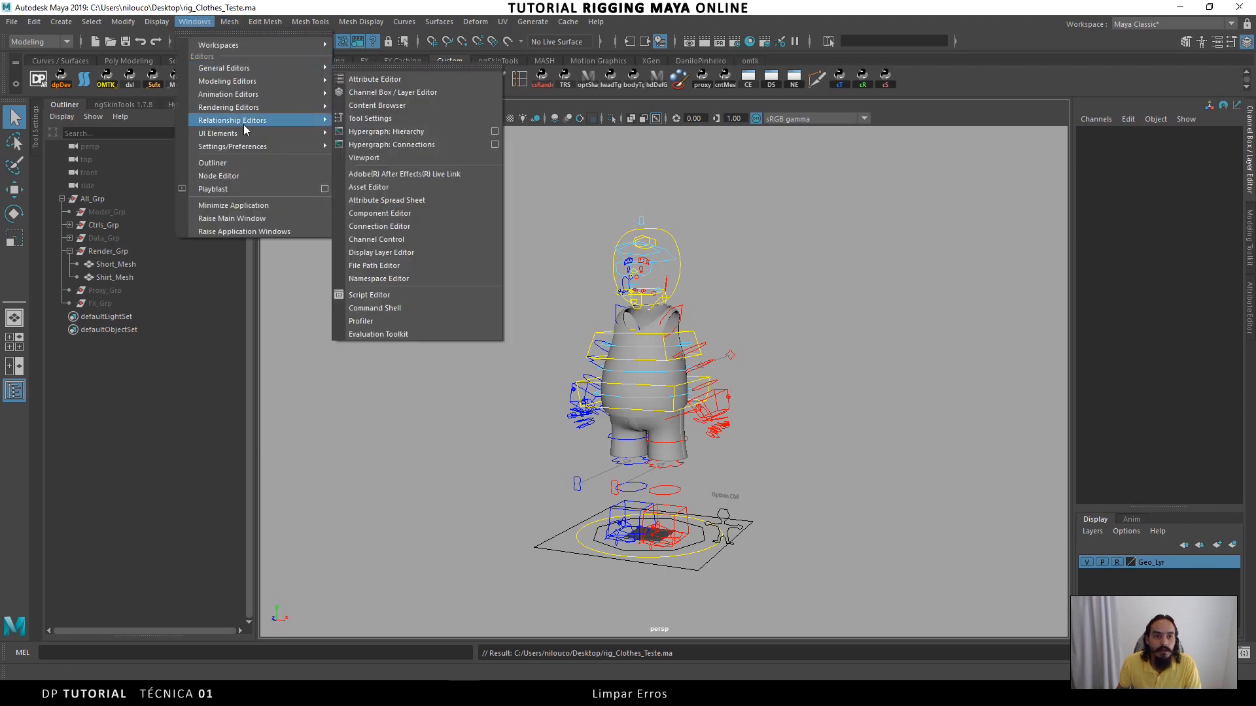
pyautogui.click(356, 157)
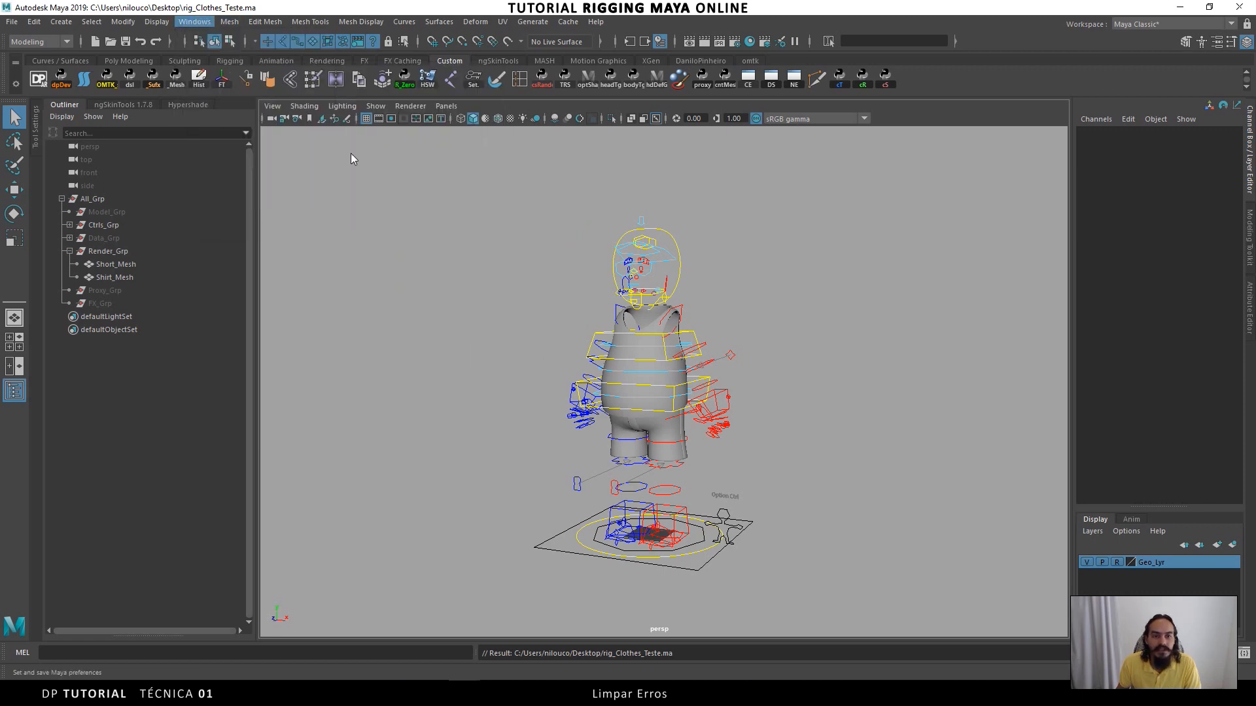
pyautogui.click(313, 203)
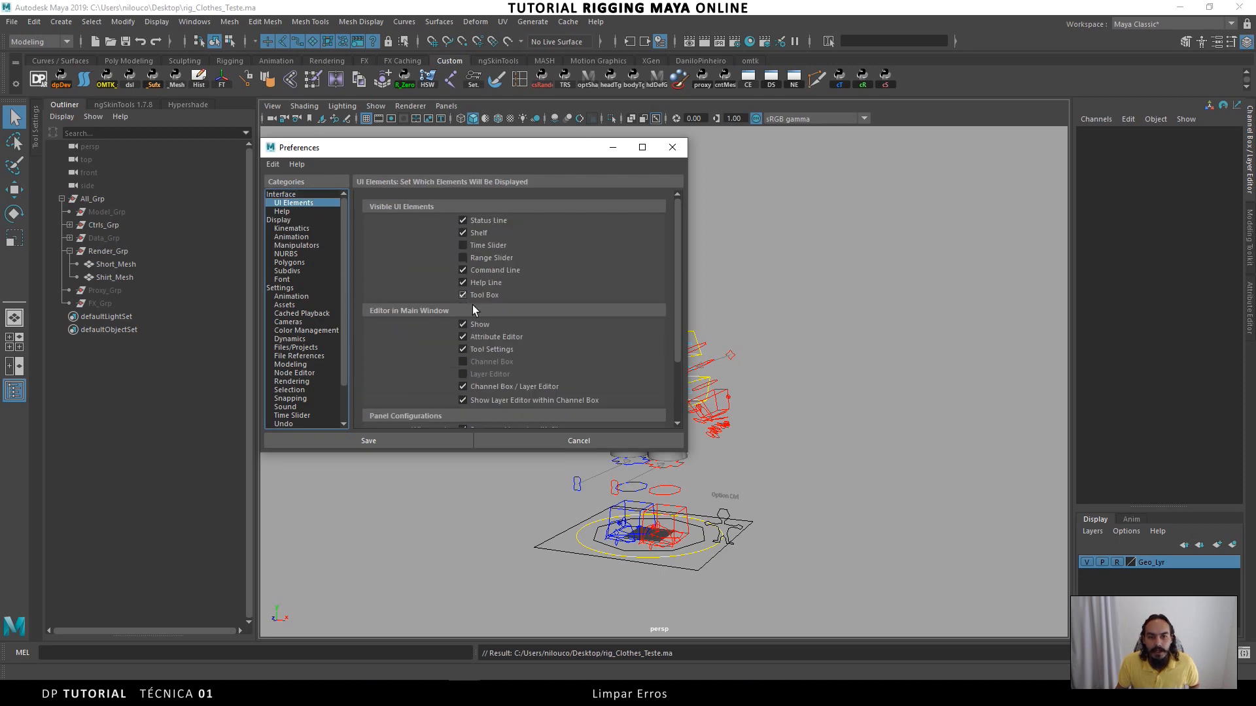
pyautogui.scroll(-3, 484, 342)
pyautogui.click(483, 355)
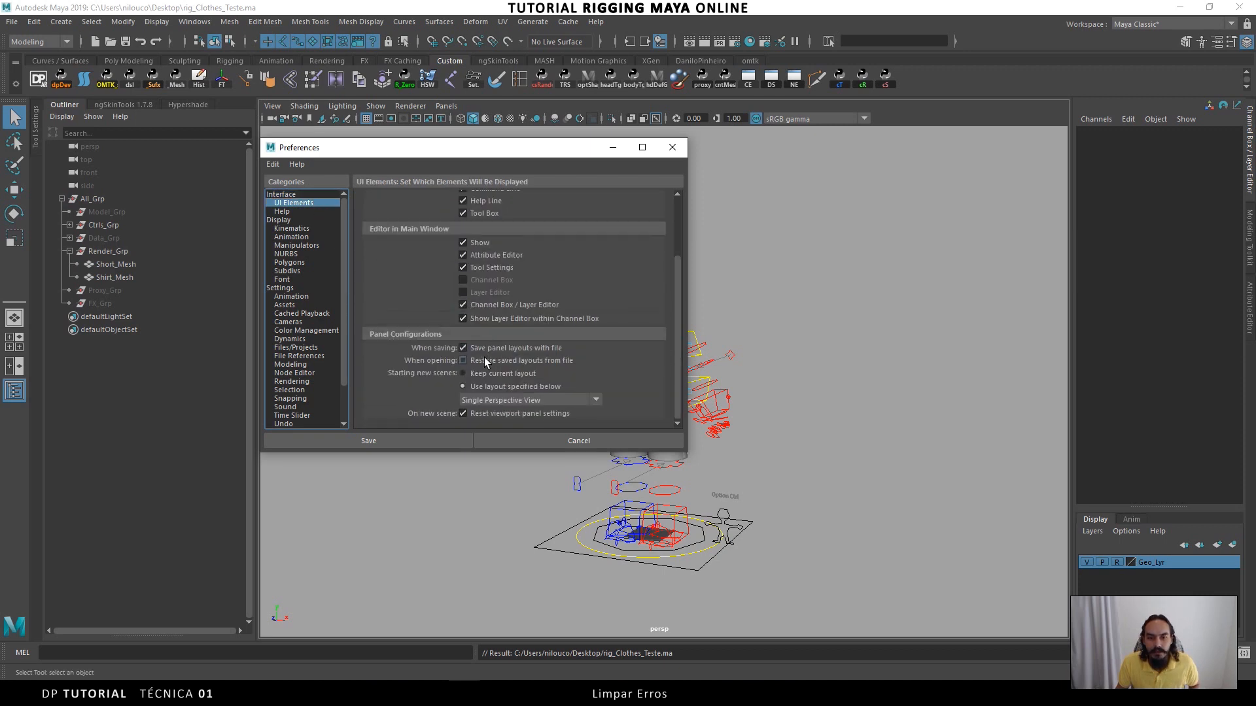
pyautogui.click(427, 437)
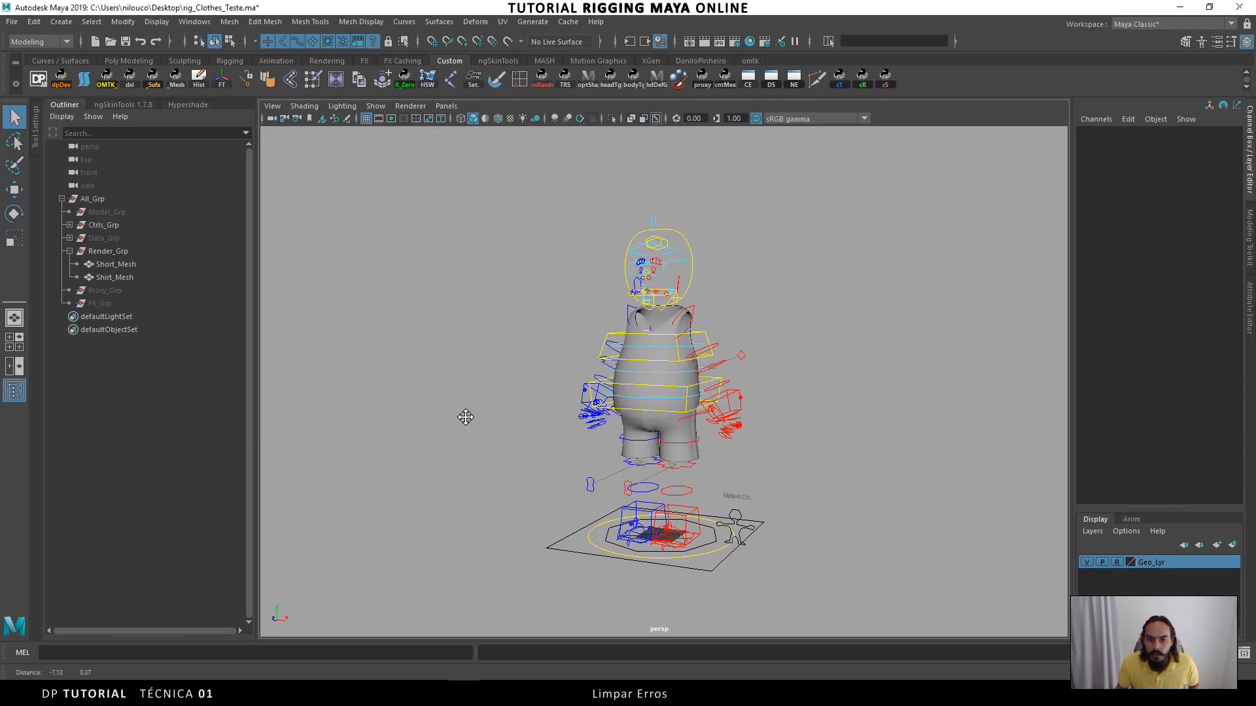
pyautogui.click(125, 42)
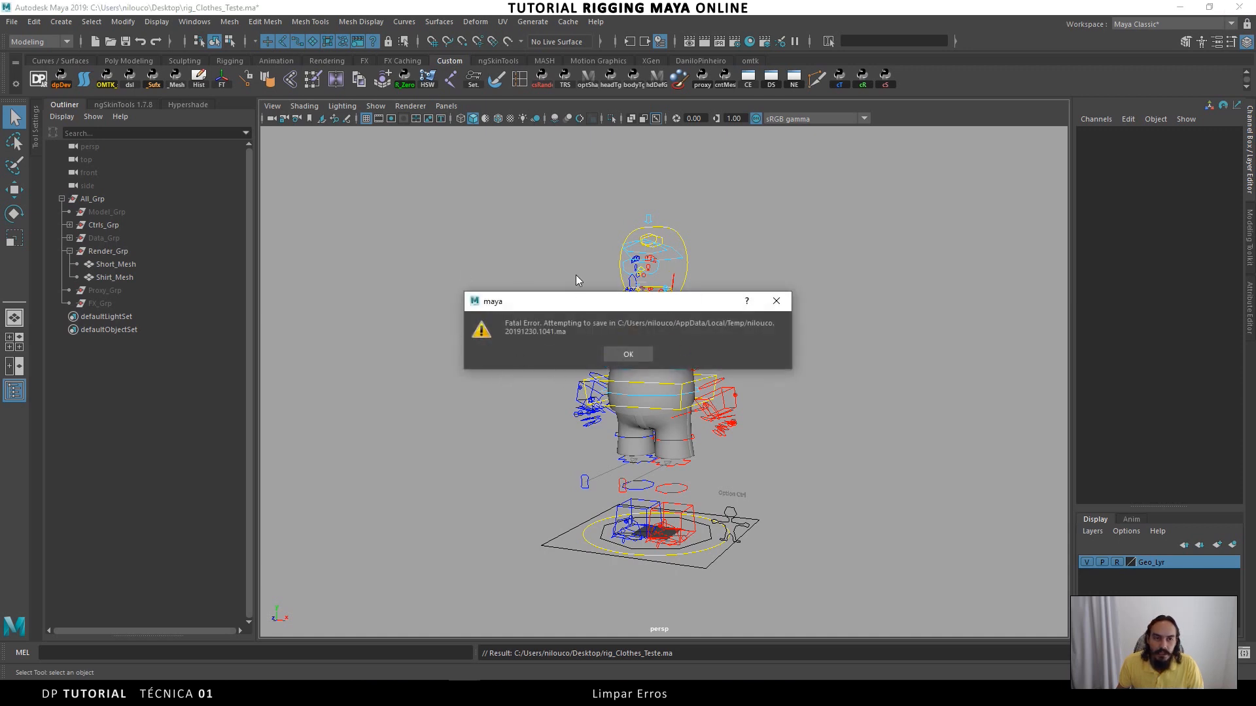
# - Dismiss the fatal error and its error report without sending it, and close the Maya Crash Log in the relaunched Maya
pyautogui.click(618, 355)
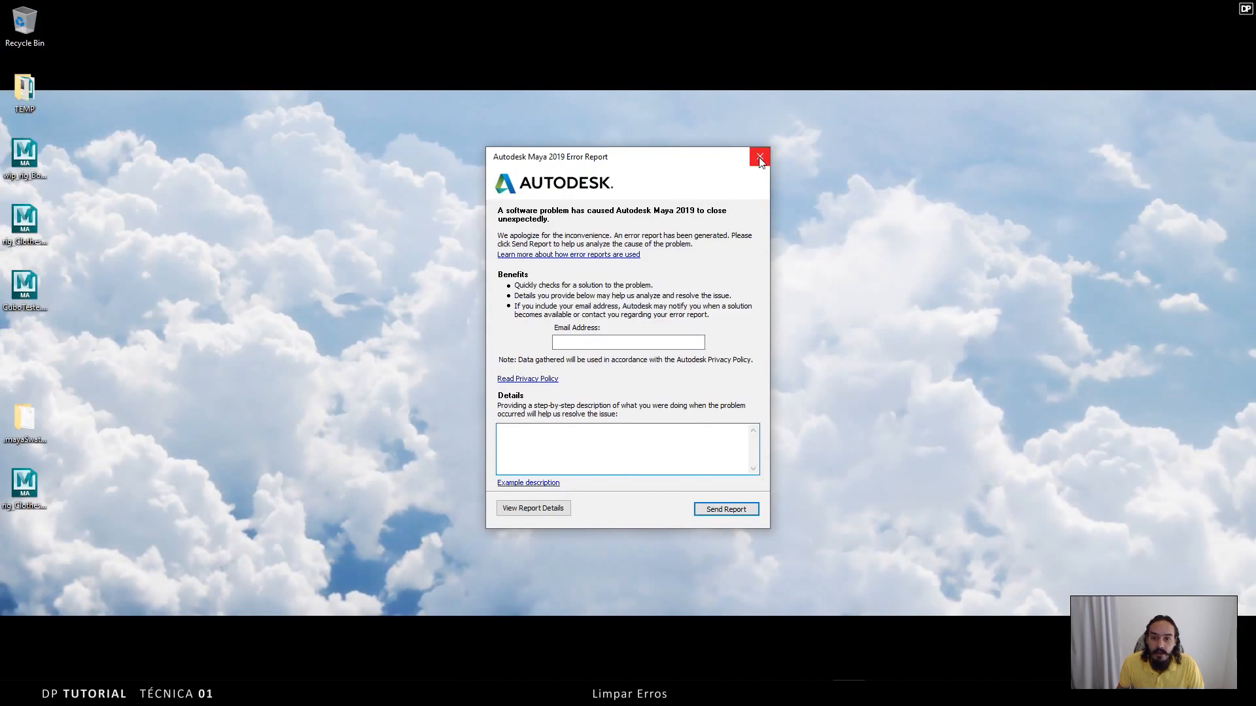
pyautogui.click(760, 158)
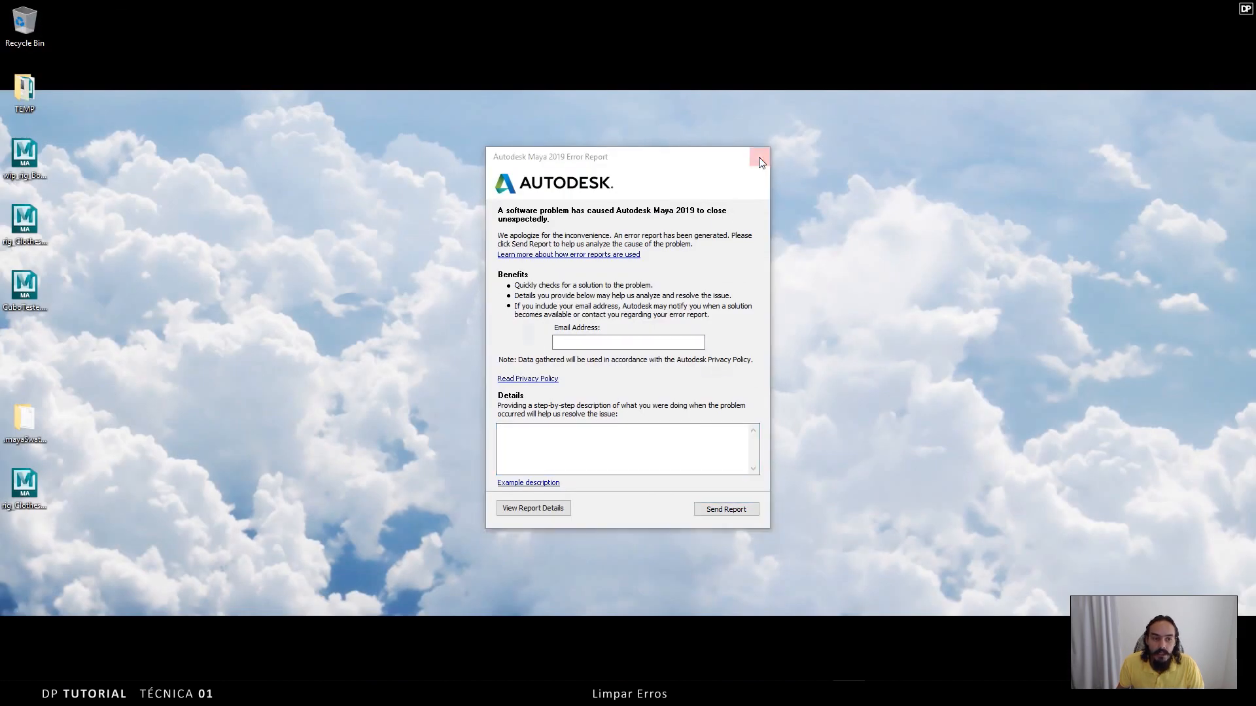
pyautogui.click(722, 373)
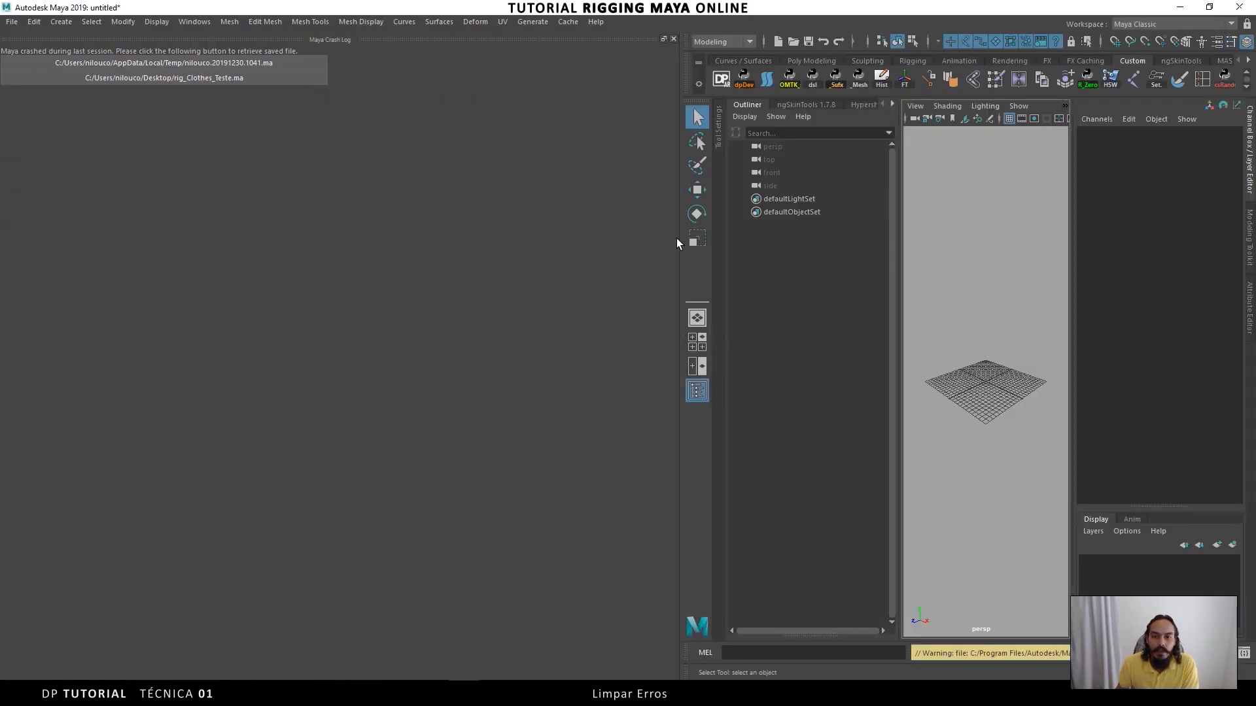
pyautogui.moveTo(677, 240); pyautogui.dragTo(236, 235)
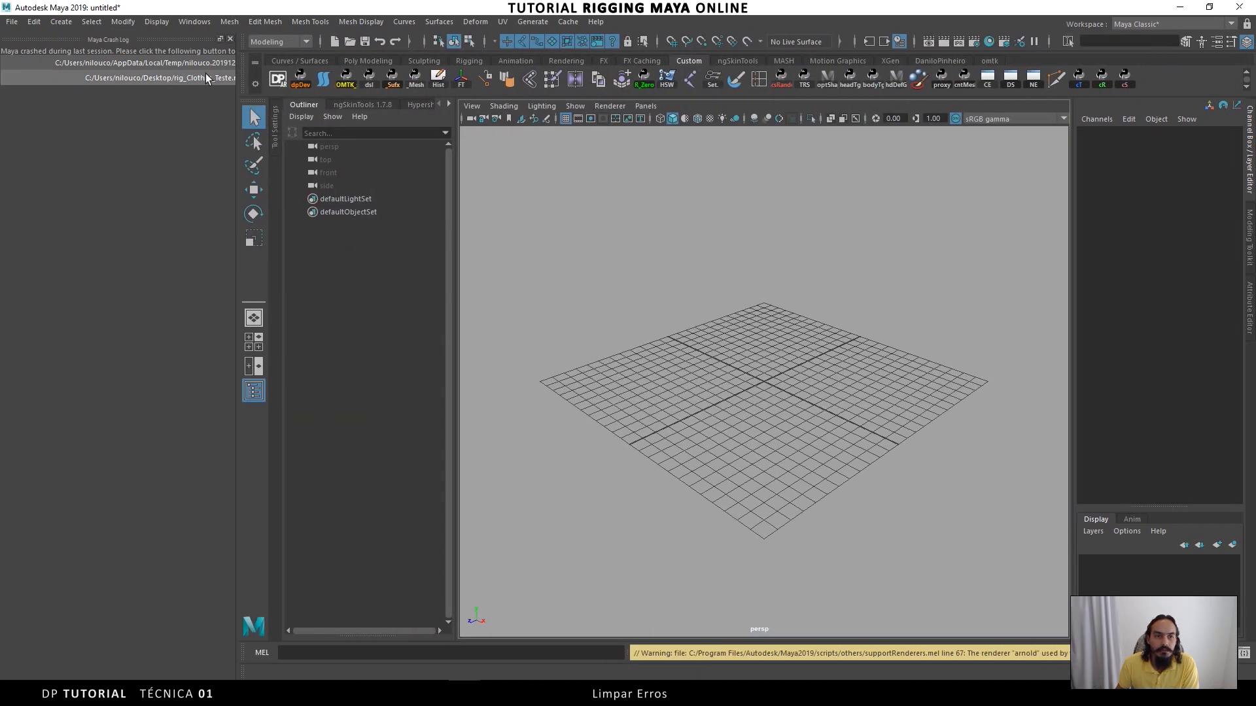
pyautogui.click(229, 39)
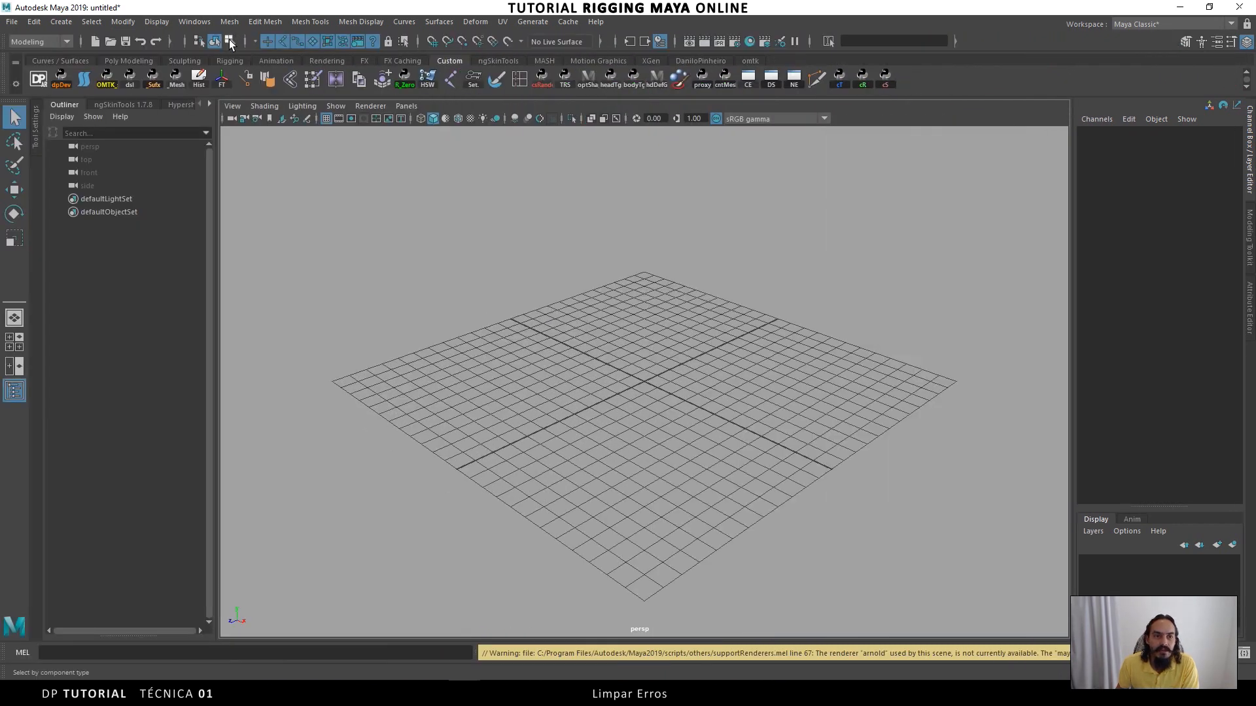
# - Open the rig_Clothes_Teste.ma scene from the Desktop and review its file-reading messages in the Script Editor
pyautogui.click(110, 42)
pyautogui.click(199, 135)
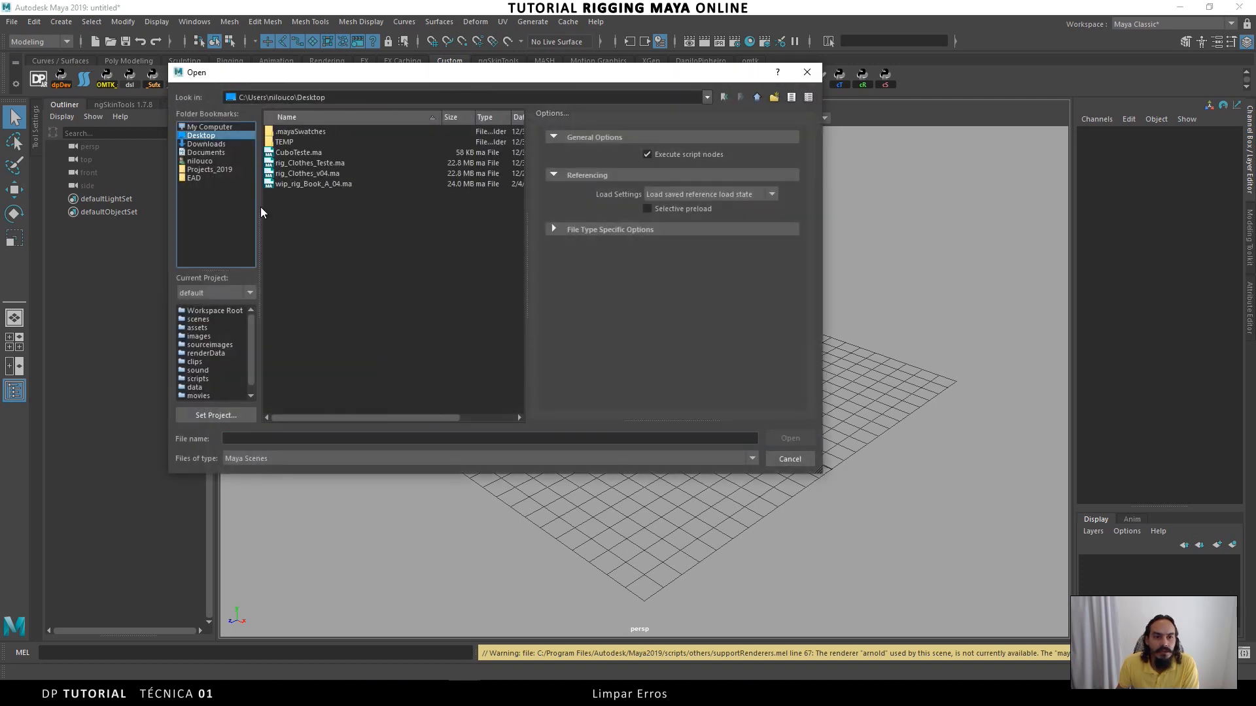
pyautogui.click(310, 163)
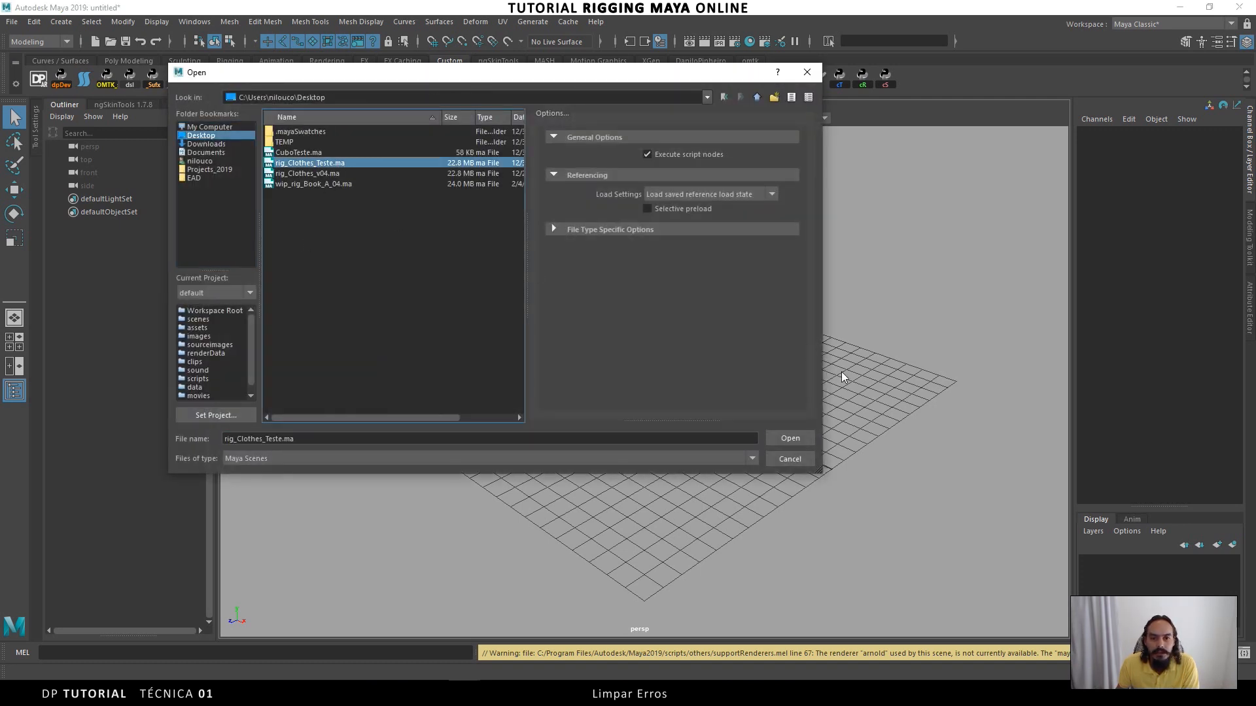
pyautogui.click(799, 438)
pyautogui.click(627, 349)
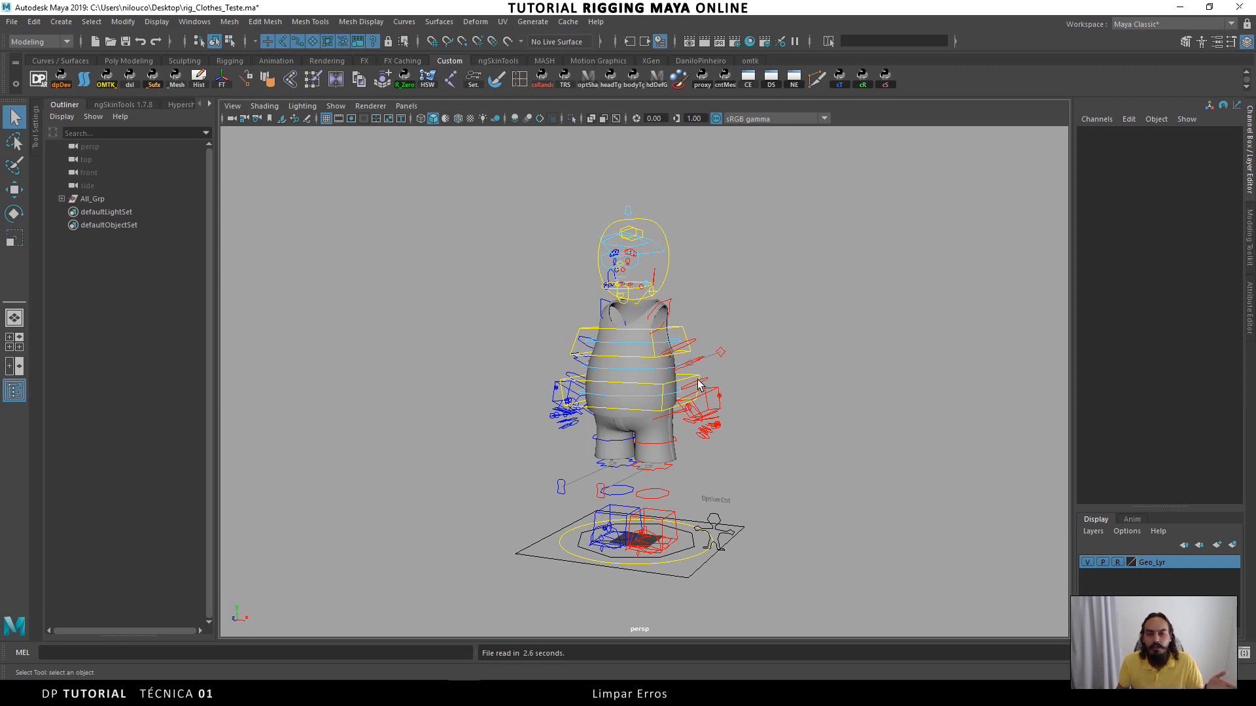
pyautogui.click(1244, 653)
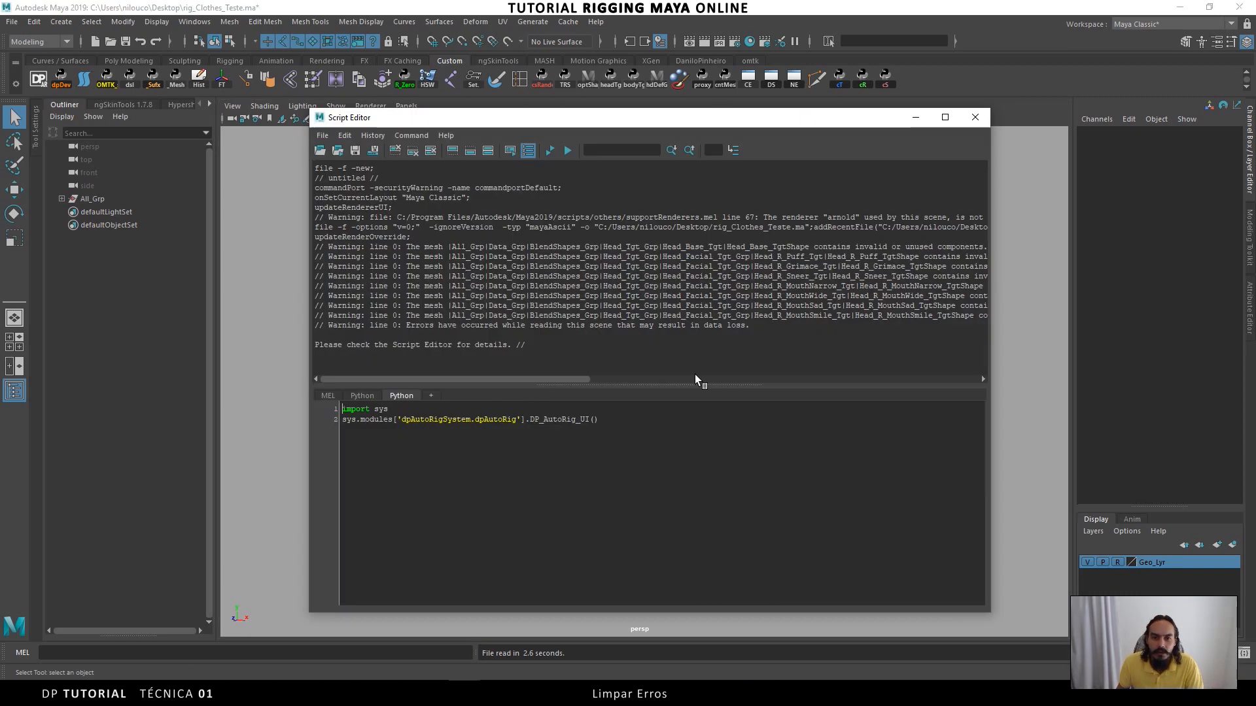
pyautogui.click(974, 119)
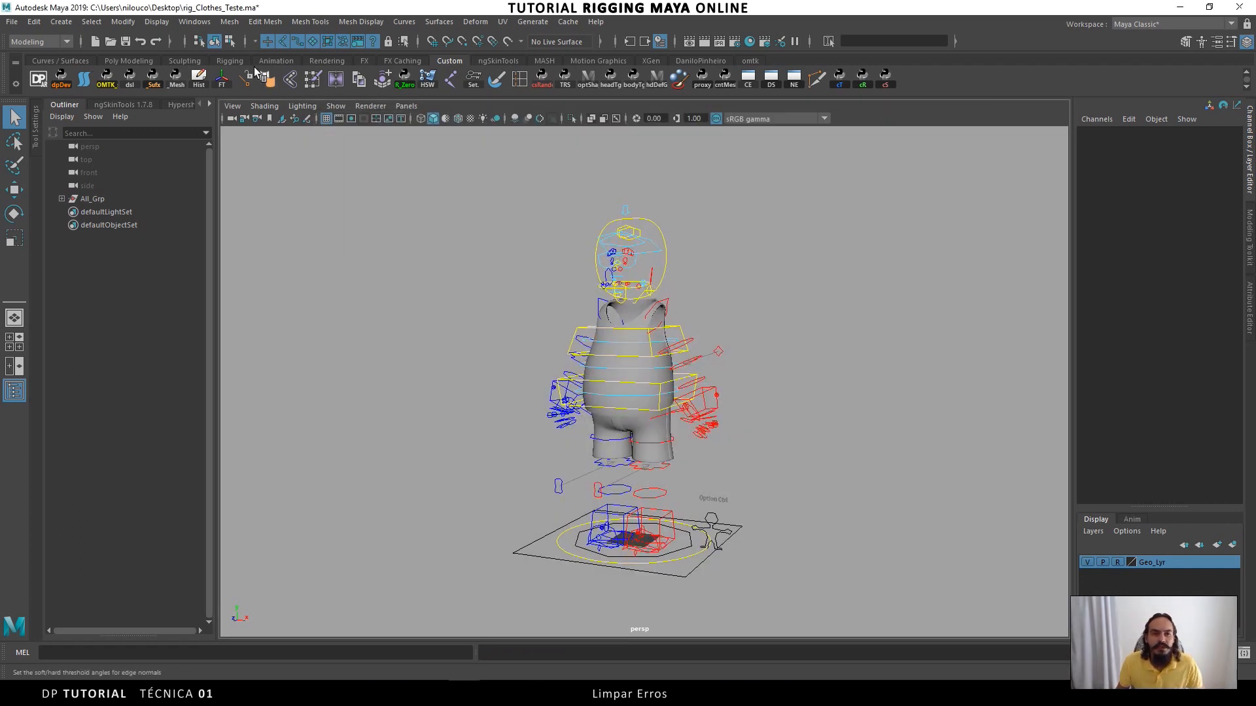
# - Turn on restoring saved layouts from file when opening, in the UI Elements preferences, save the preferences and resave the scene
pyautogui.click(194, 22)
pyautogui.moveTo(318, 146)
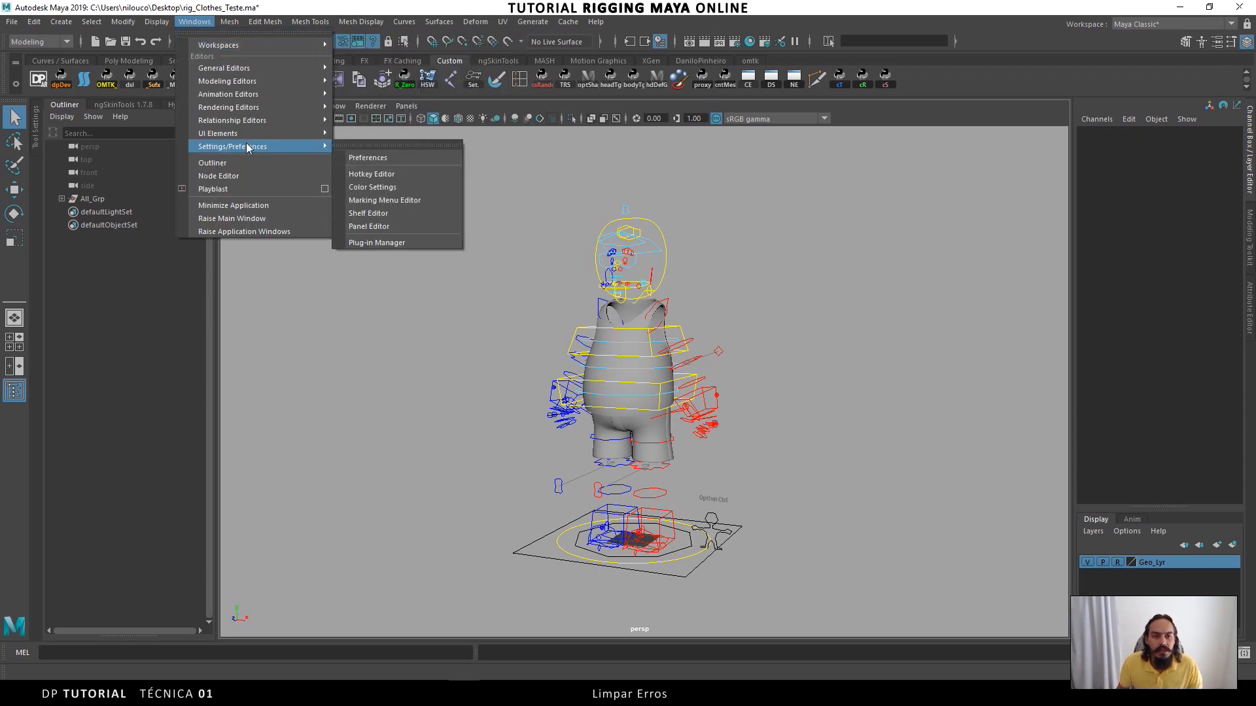
pyautogui.click(413, 157)
pyautogui.click(300, 203)
pyautogui.scroll(-3, 594, 391)
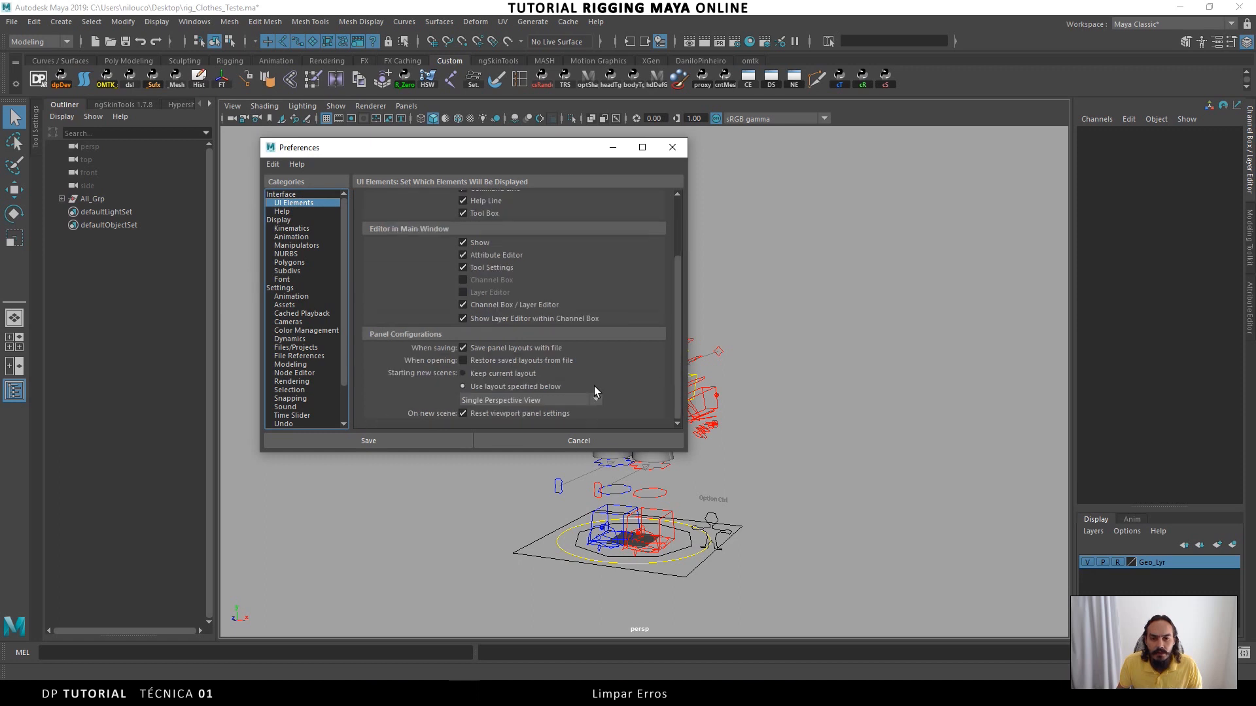
pyautogui.click(505, 360)
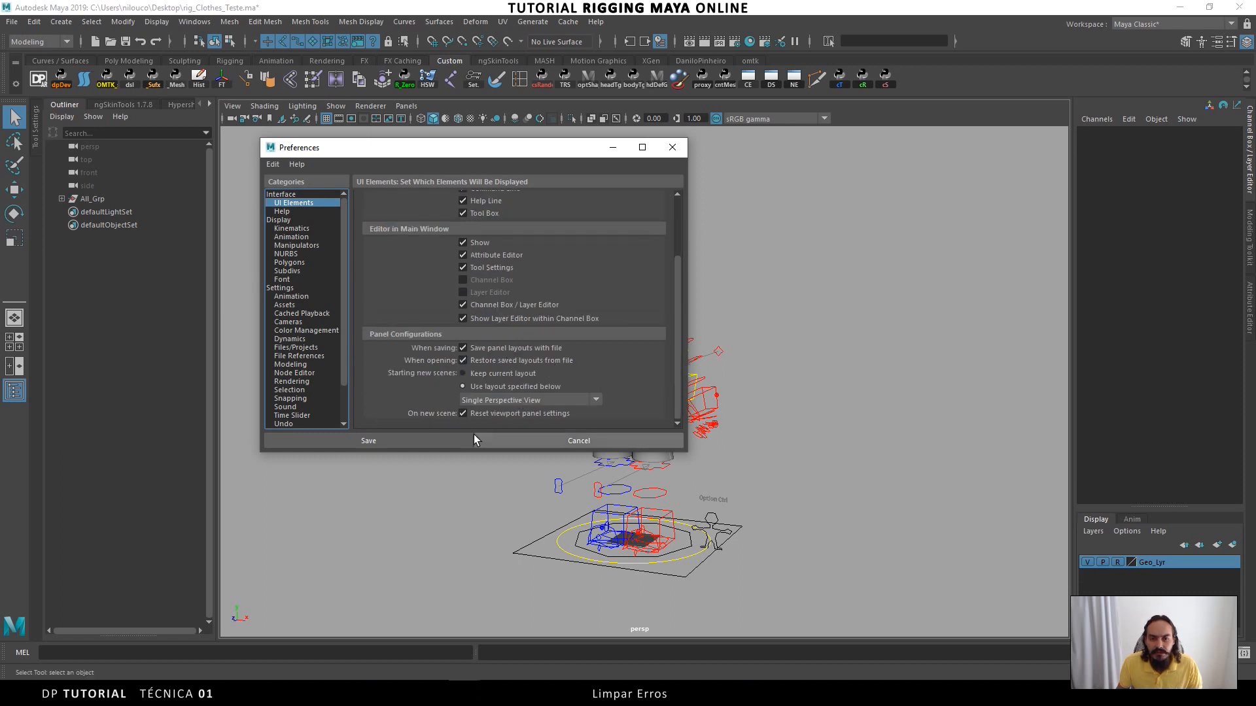
pyautogui.click(416, 436)
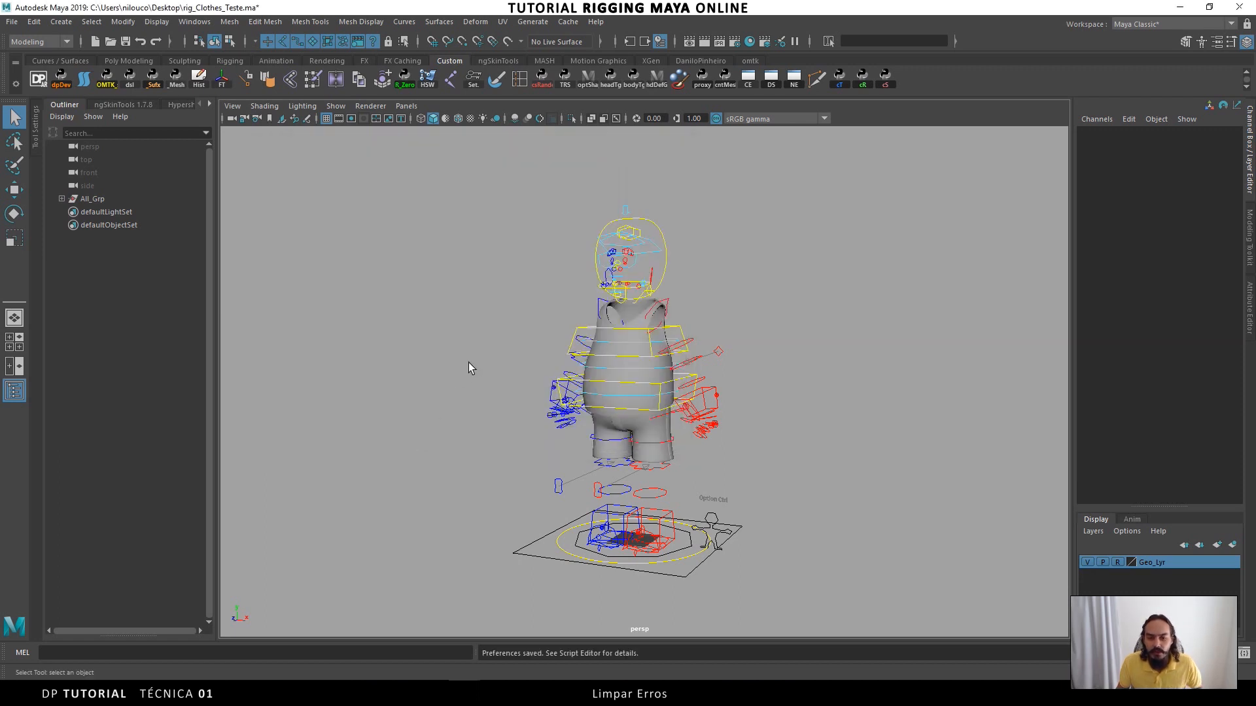
pyautogui.hotkey('ctrl', 's')
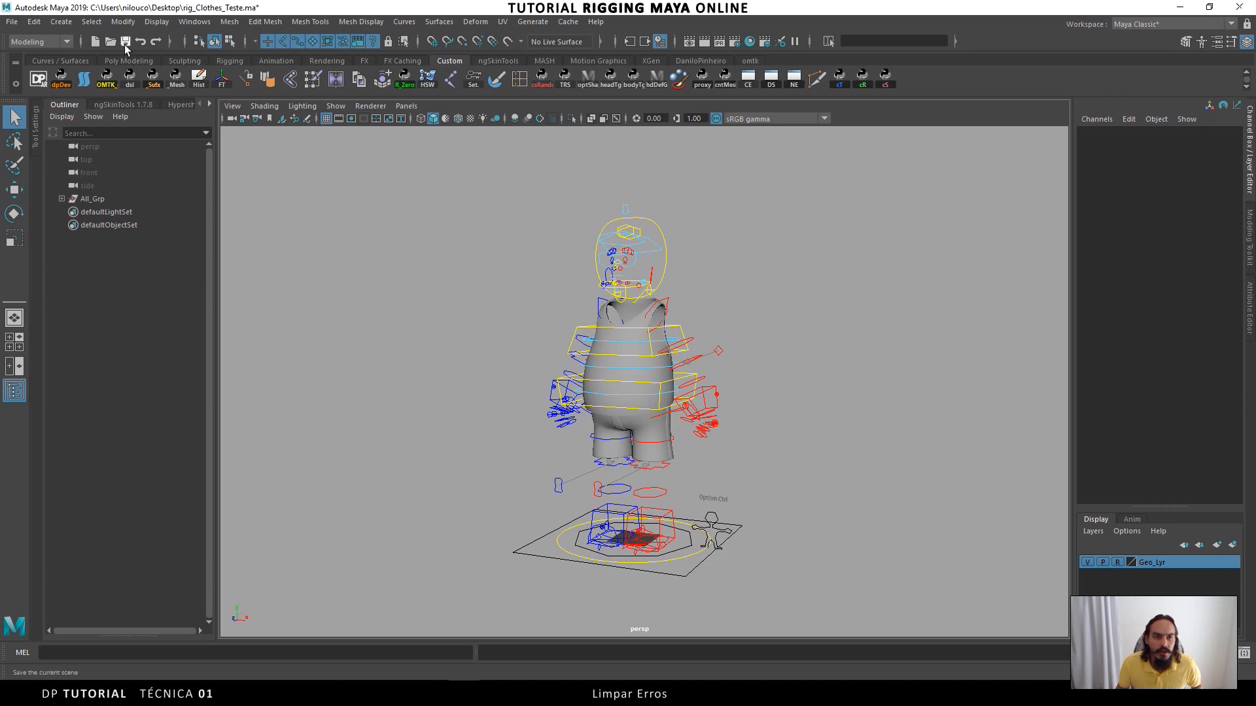